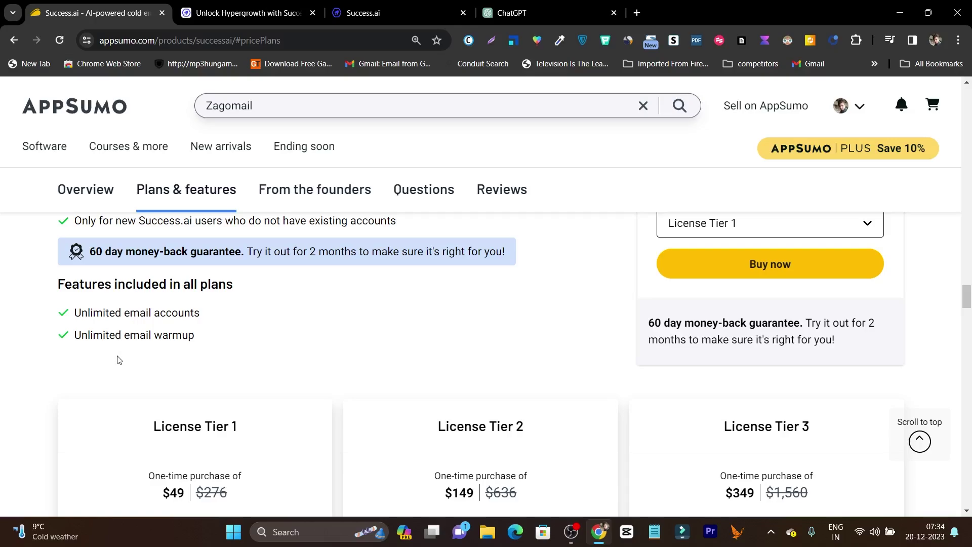
# - Review the Success.ai deal terms, included features, license tiers and 60 day money-back guarantee on AppSumo, ending at the page start
pyautogui.moveTo(125, 335); pyautogui.dragTo(200, 343)
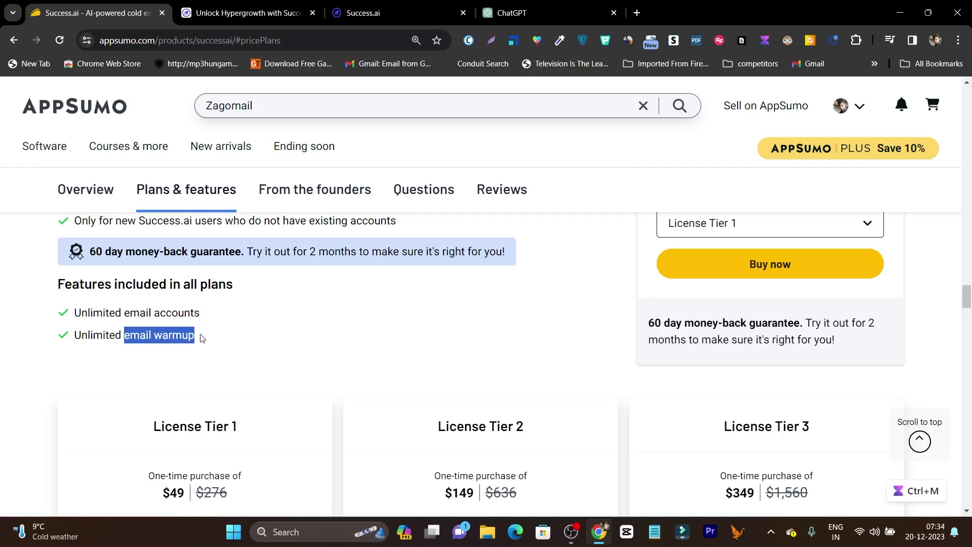
pyautogui.scroll(1, 644, 318)
pyautogui.scroll(5, 644, 318)
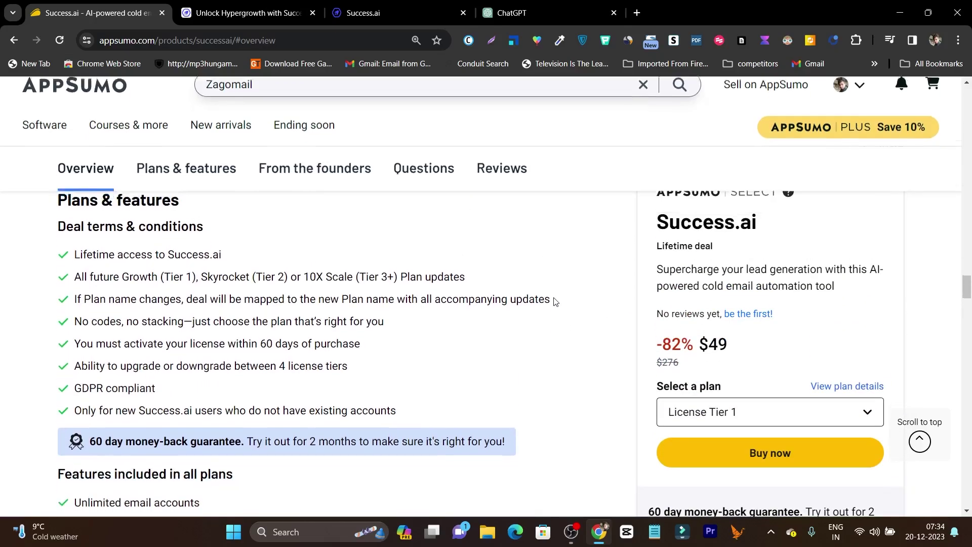
pyautogui.scroll(-1, 555, 302)
pyautogui.scroll(-3, 556, 301)
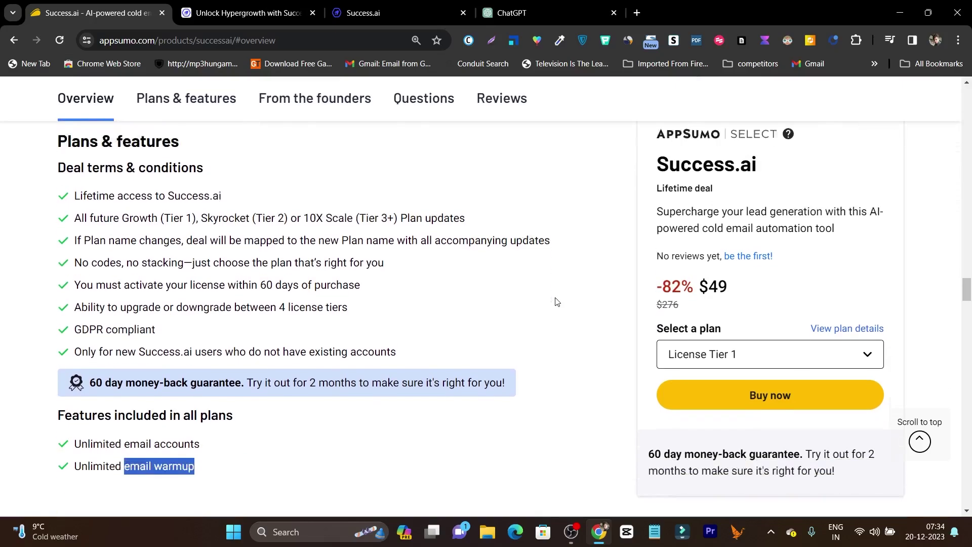
pyautogui.moveTo(655, 330); pyautogui.dragTo(850, 356)
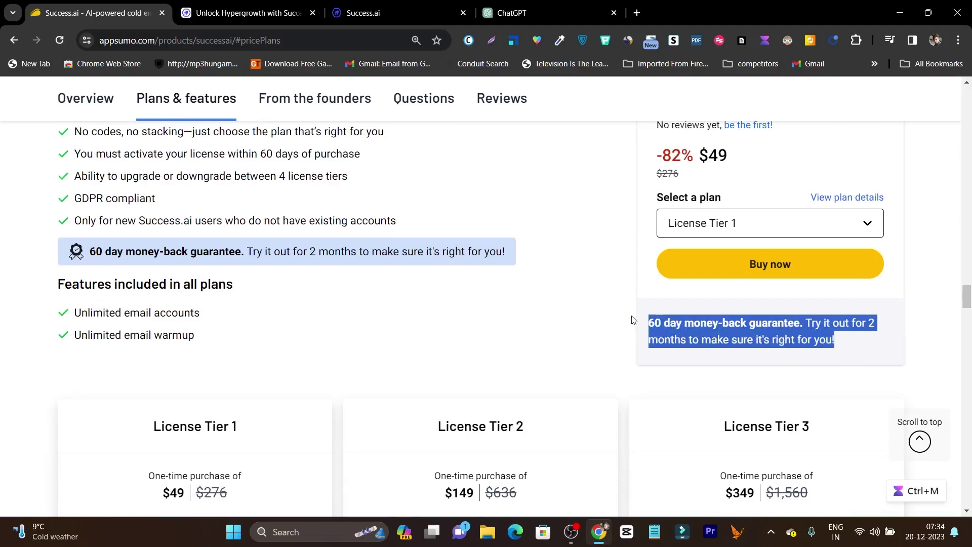
pyautogui.scroll(5, 636, 324)
pyautogui.scroll(-3, 638, 304)
pyautogui.scroll(-3, 648, 294)
pyautogui.click(658, 337)
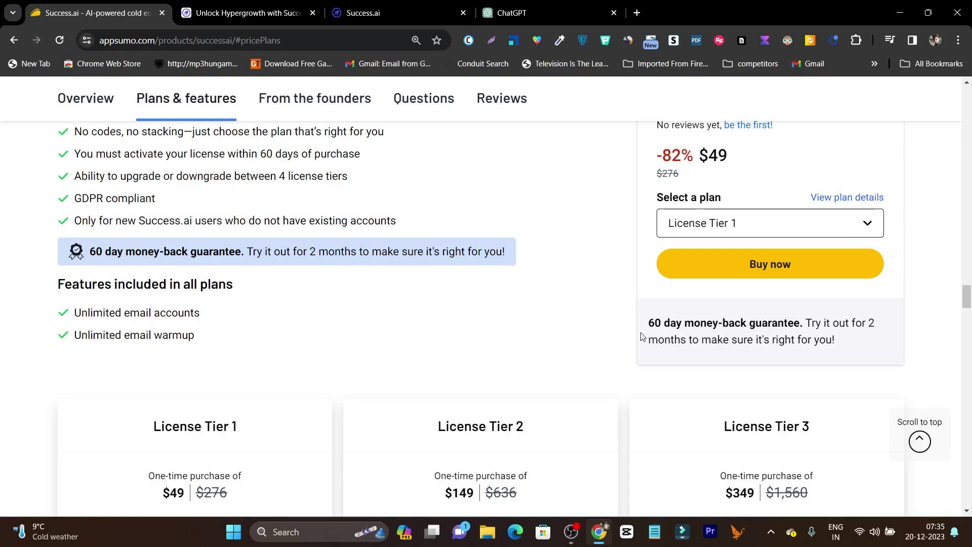
pyautogui.scroll(10, 418, 275)
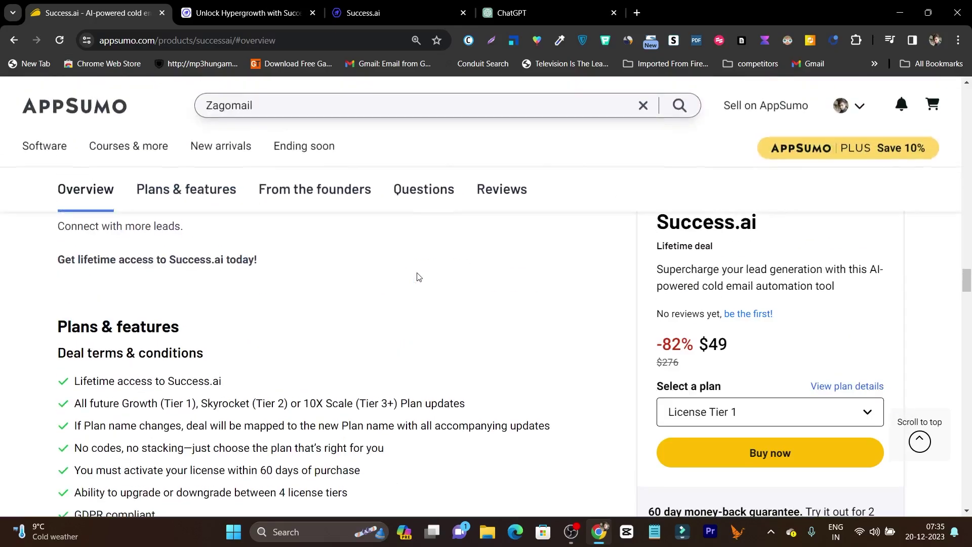
pyautogui.click(919, 441)
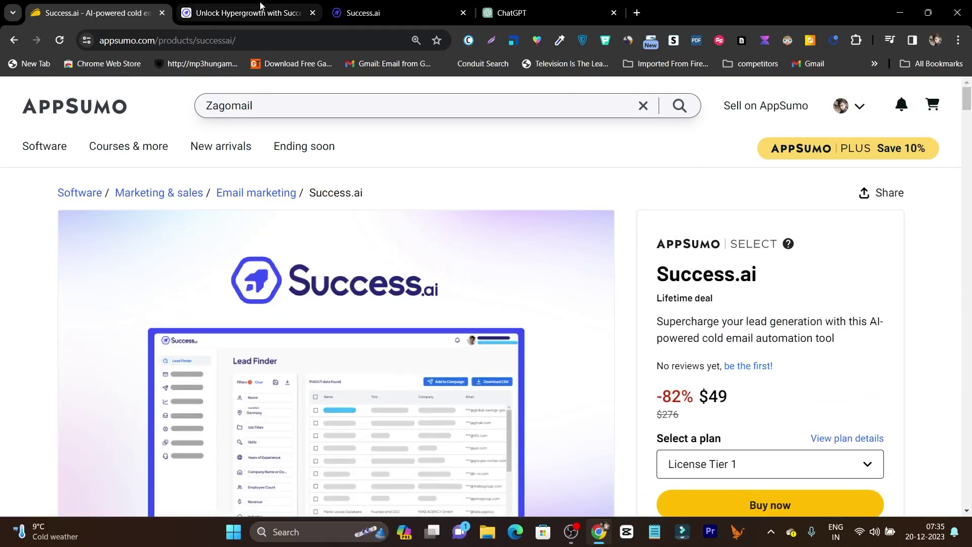
# - Switch to the Success.ai website and look through its homepage sections on campaigns and unlimited email accounts
pyautogui.hotkey('ctrl', 'Tab')
pyautogui.scroll(-9, 374, 278)
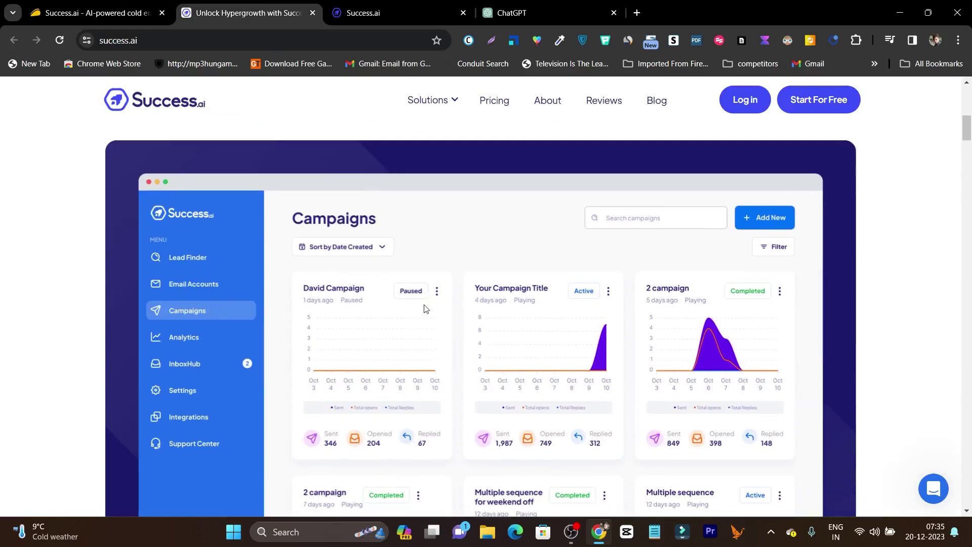
pyautogui.scroll(-5, 329, 329)
pyautogui.scroll(-8, 329, 329)
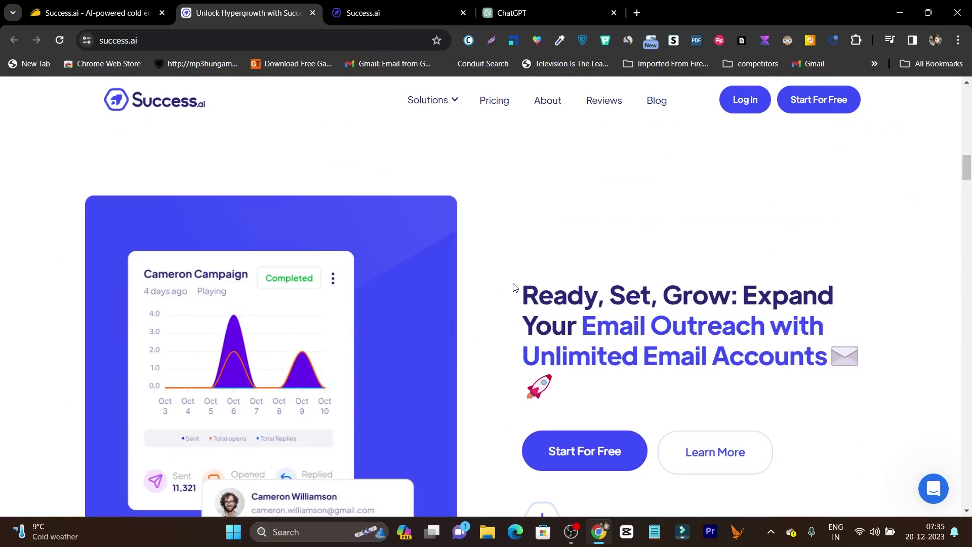
pyautogui.scroll(-15, 512, 283)
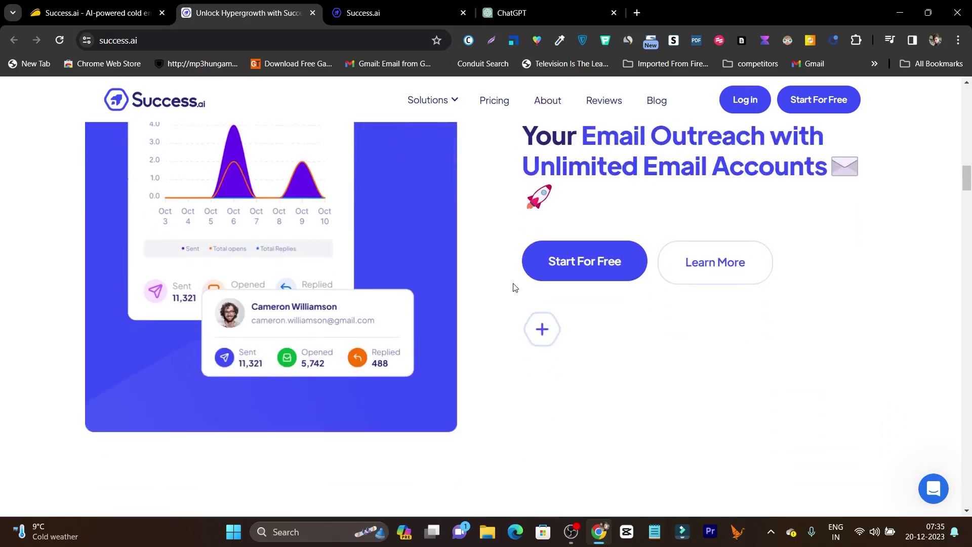
# - Switch to the Success.ai Lead Finder and compare the filters offered for People and Companies, finishing on the People name filter
pyautogui.click(373, 5)
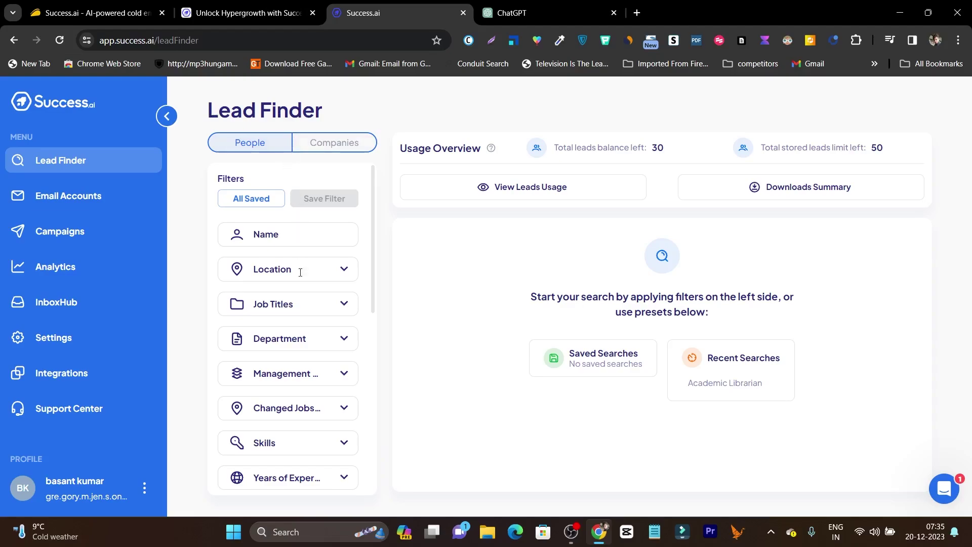
pyautogui.scroll(-5, 307, 295)
pyautogui.scroll(5, 308, 419)
pyautogui.click(336, 146)
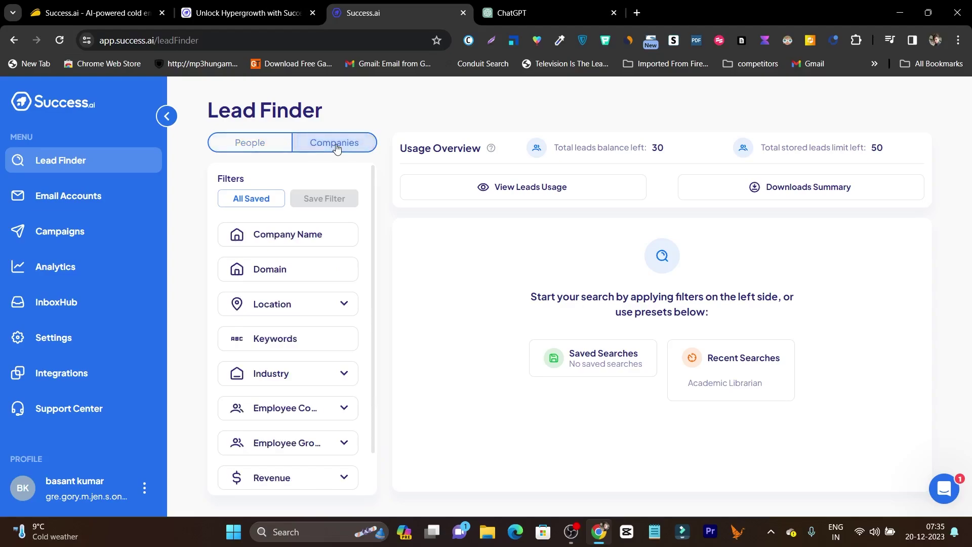
pyautogui.click(262, 148)
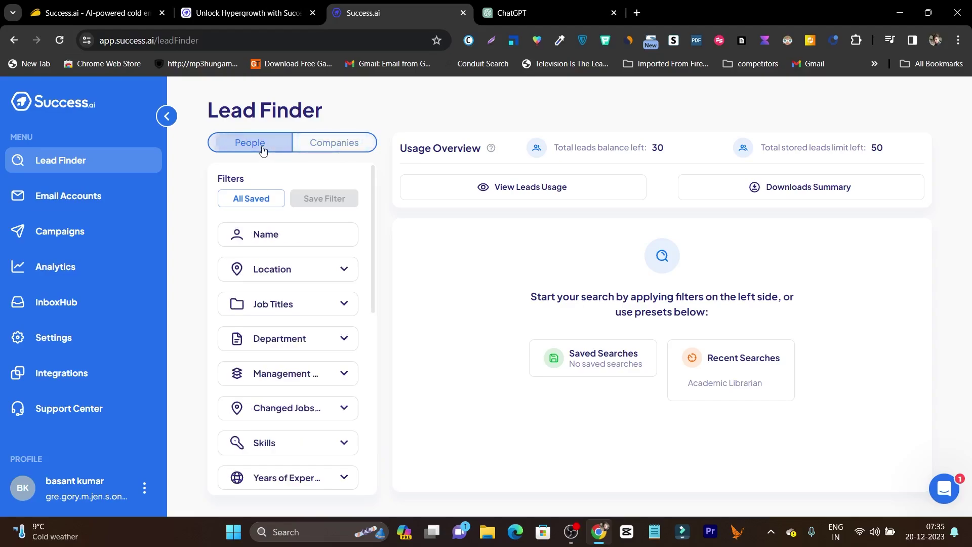
pyautogui.click(300, 228)
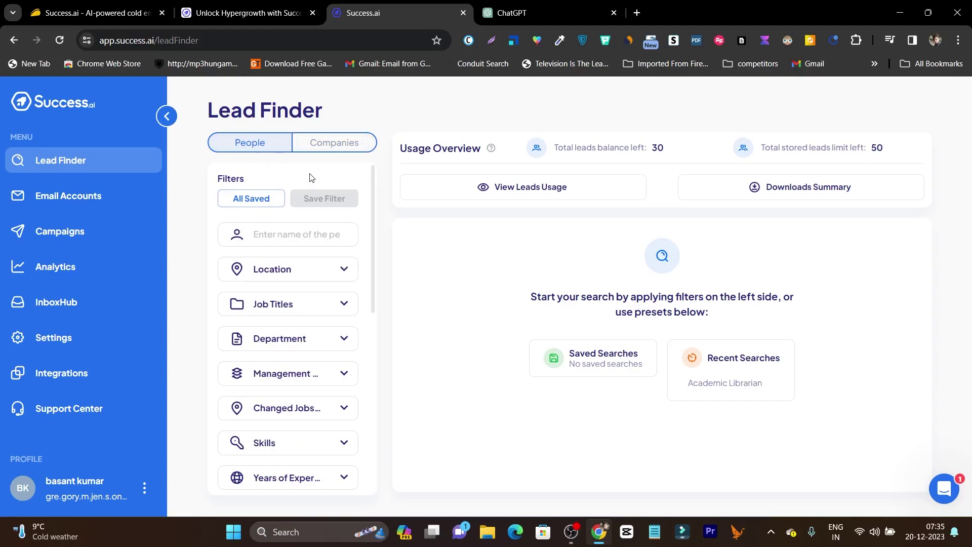
# - Filter the people leads by all US states as location and Accountant as job title
pyautogui.click(289, 264)
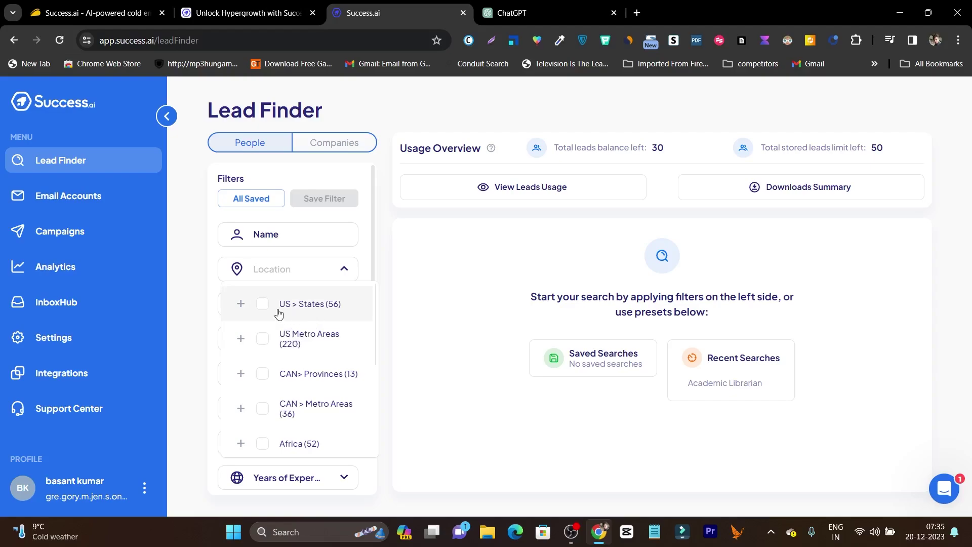
pyautogui.click(263, 304)
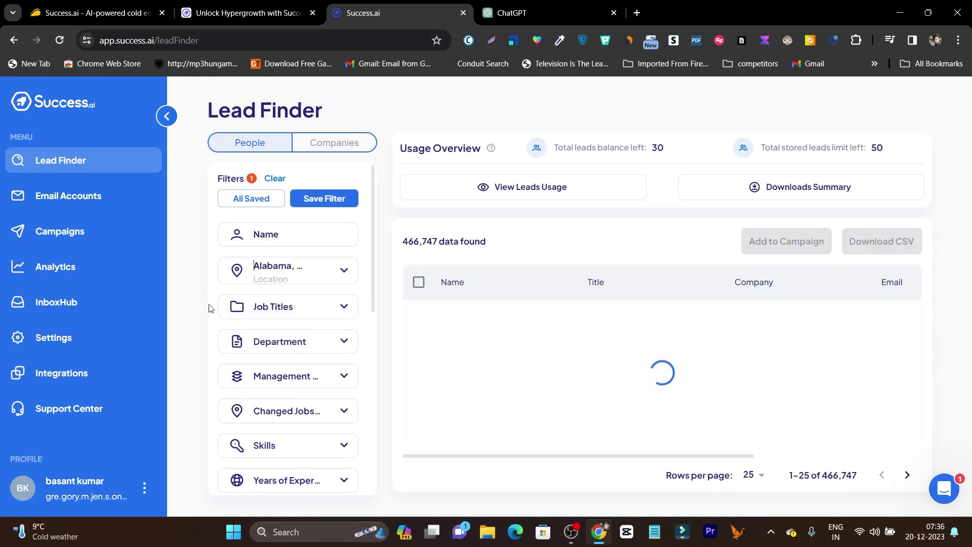
pyautogui.click(284, 309)
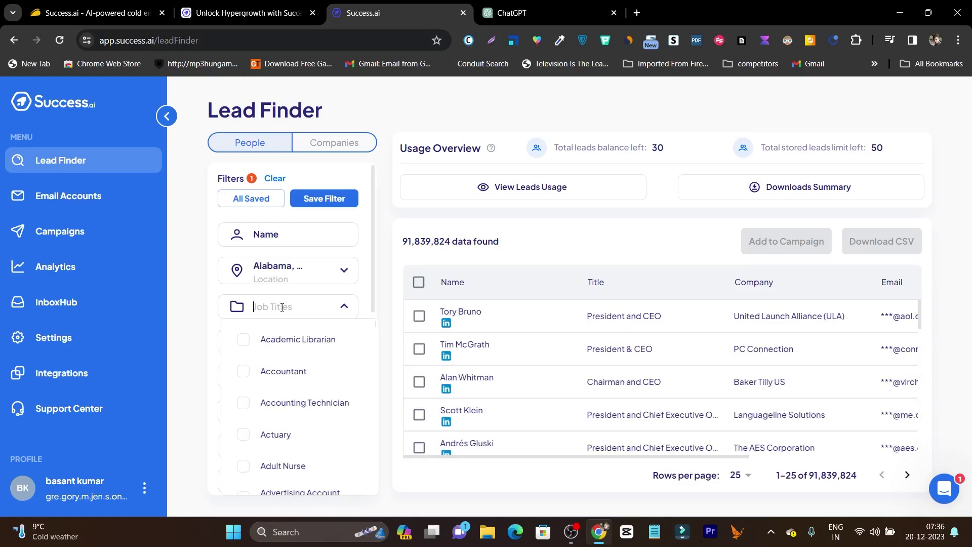
pyautogui.click(242, 377)
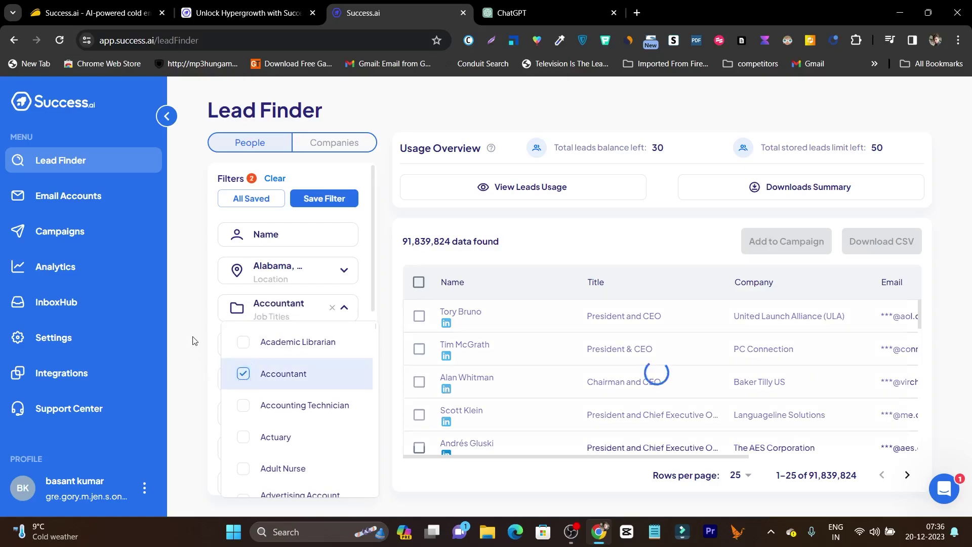
pyautogui.click(188, 284)
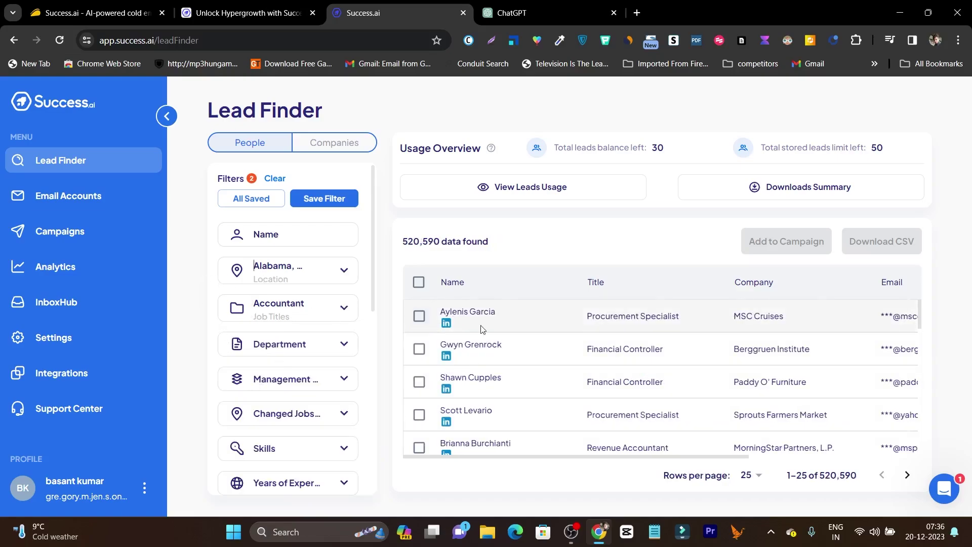
# - Look through the filtered leads and highlight the number of records found
pyautogui.scroll(-3, 557, 344)
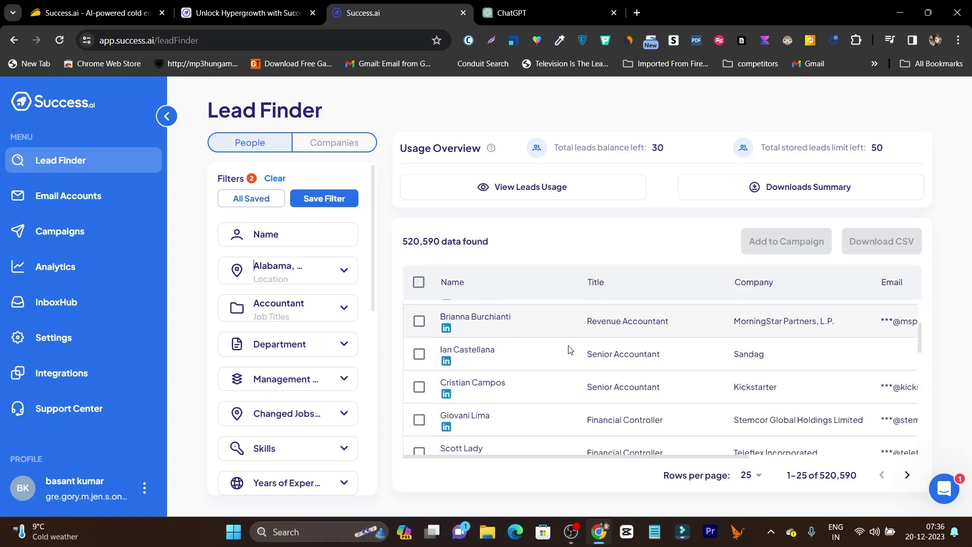
pyautogui.scroll(3, 553, 416)
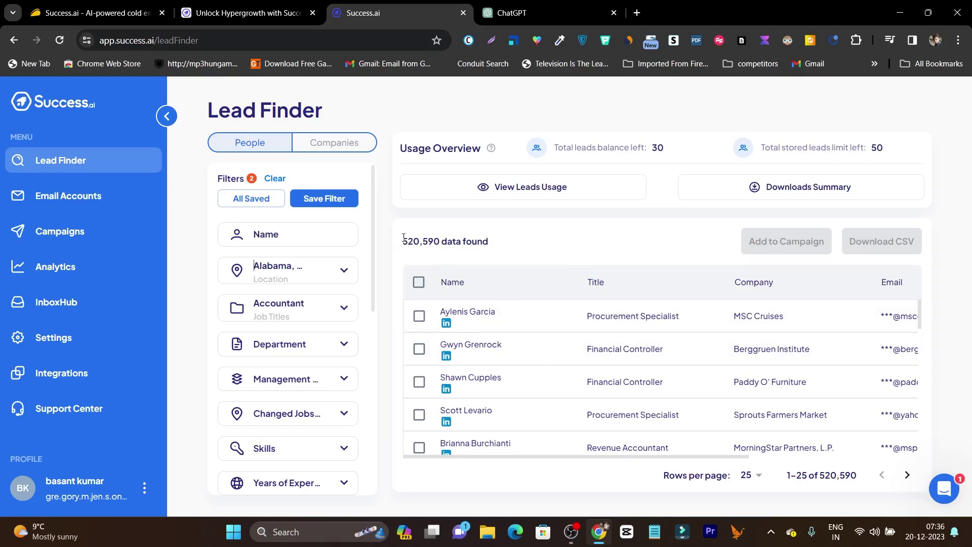
pyautogui.moveTo(403, 237); pyautogui.dragTo(501, 247)
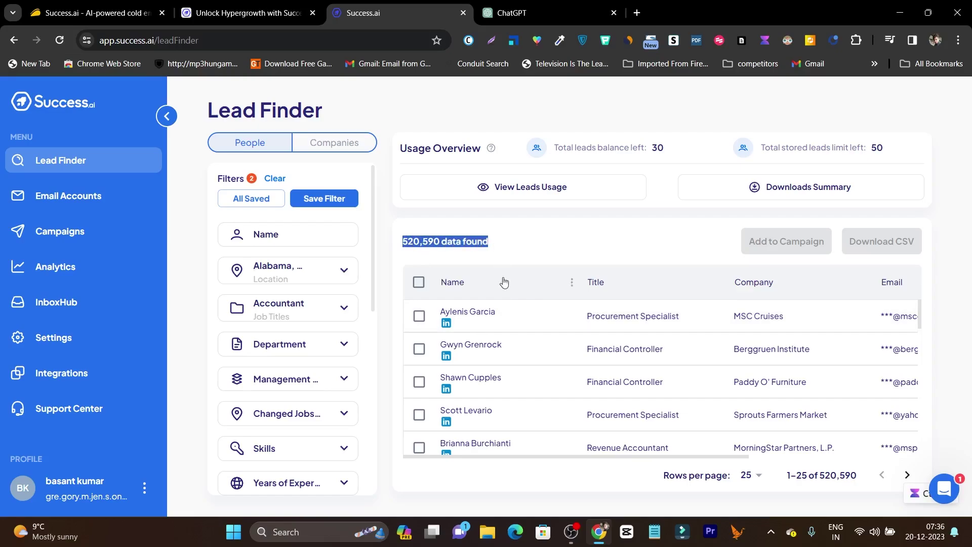
# - Open the first lead's LinkedIn profile and review the experience, education, skills and languages listed there
pyautogui.click(445, 326)
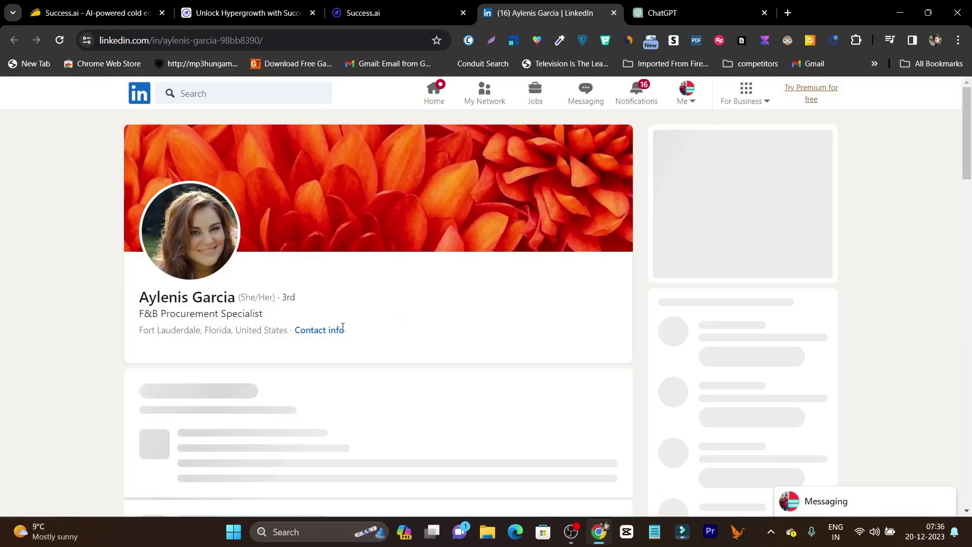
pyautogui.scroll(-3, 455, 330)
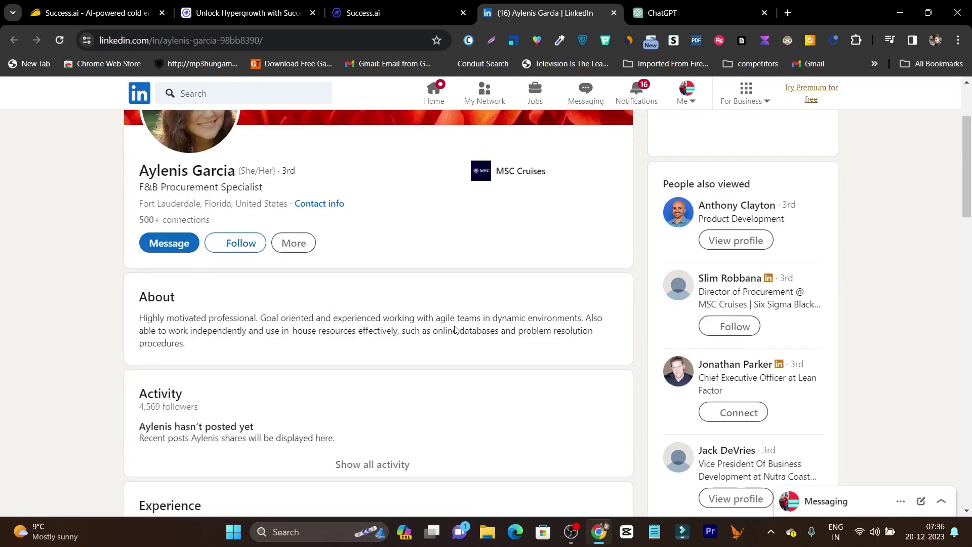
pyautogui.scroll(-4, 430, 336)
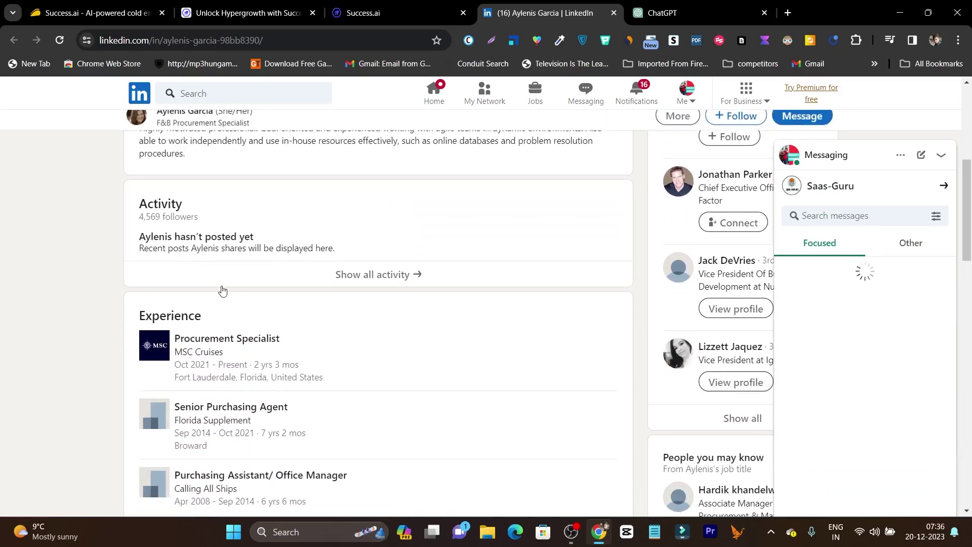
pyautogui.scroll(-12, 195, 277)
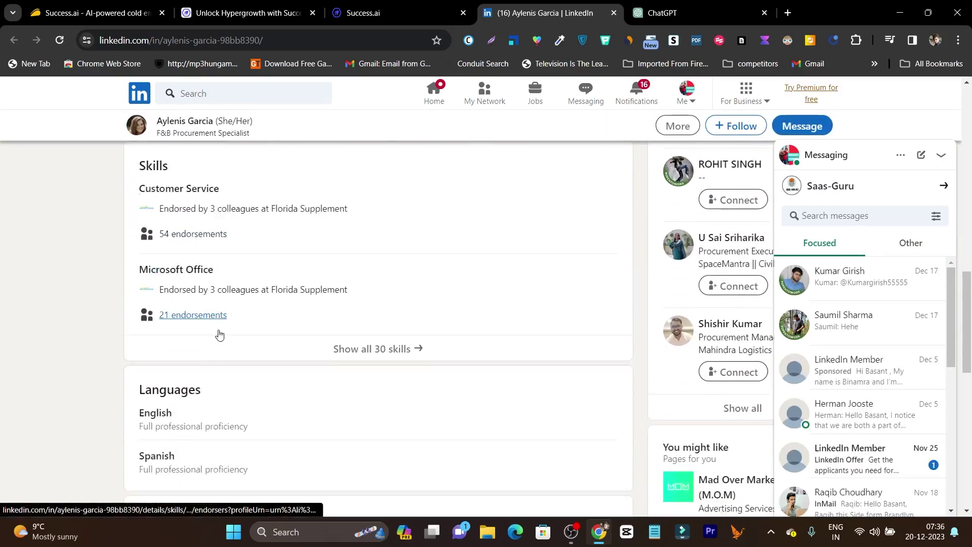
pyautogui.scroll(-6, 272, 300)
pyautogui.scroll(18, 357, 319)
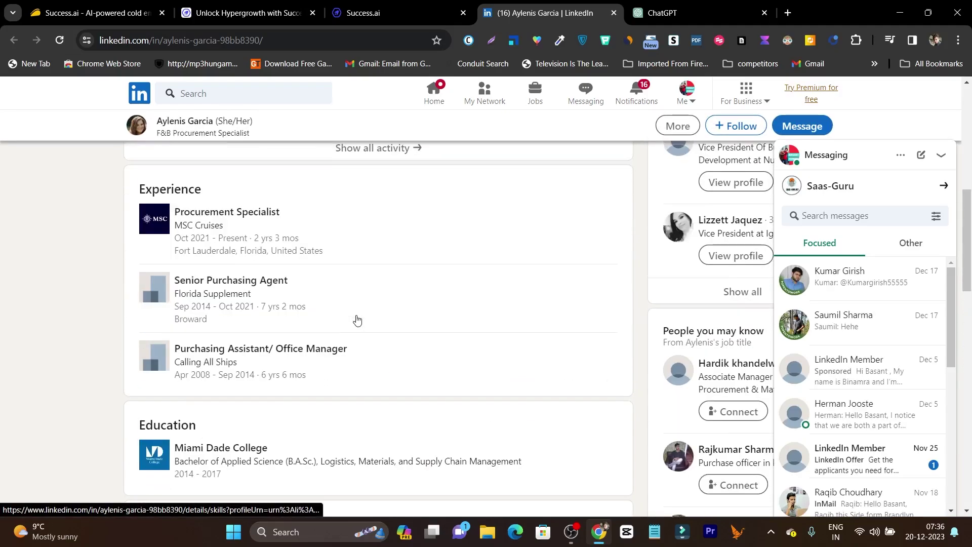
pyautogui.scroll(3, 357, 319)
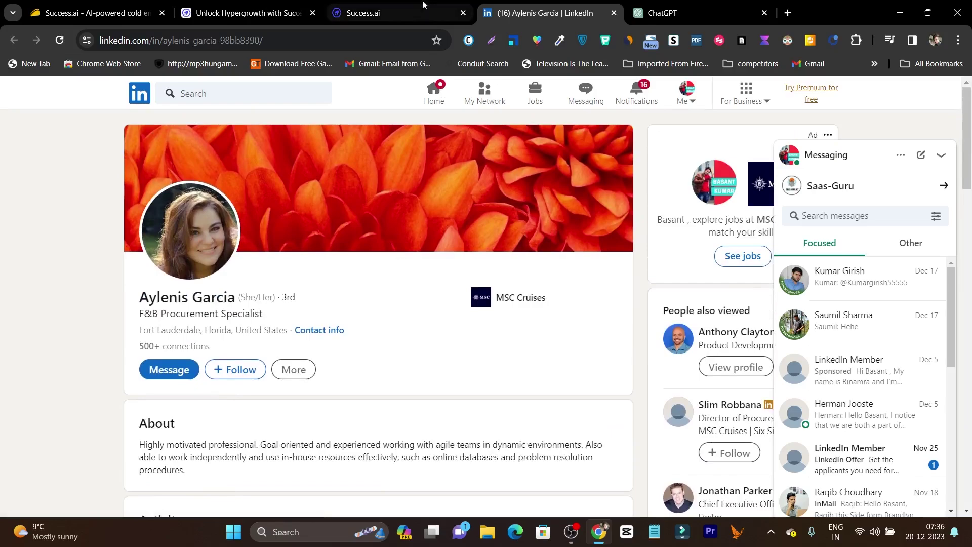
# - Return to the Lead Finder and browse the names, titles and companies further down the filtered results
pyautogui.click(360, 4)
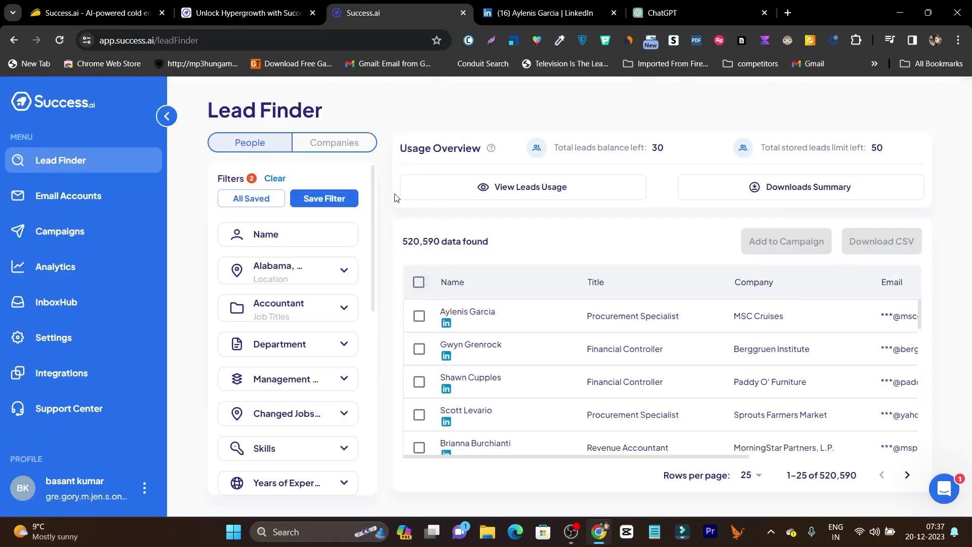
pyautogui.scroll(-3, 636, 338)
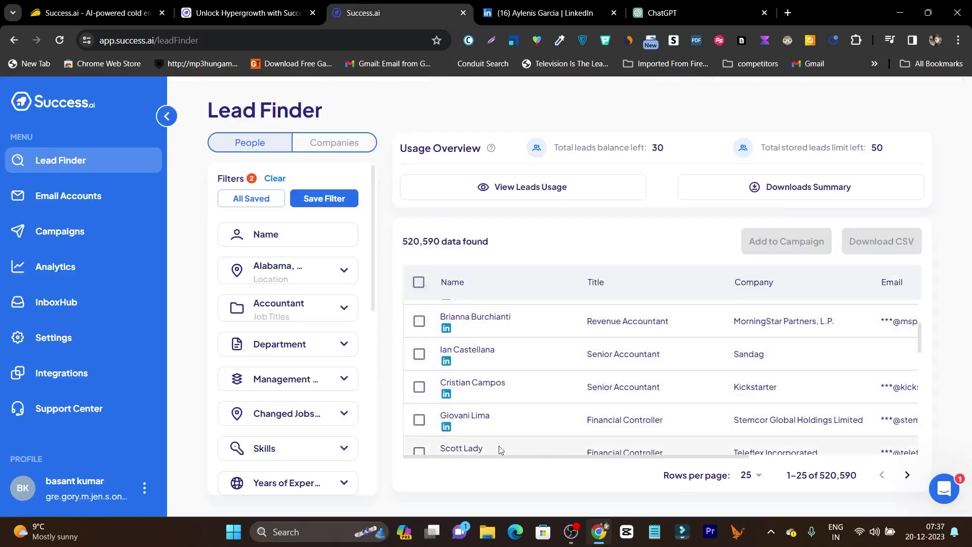
pyautogui.scroll(-3, 541, 384)
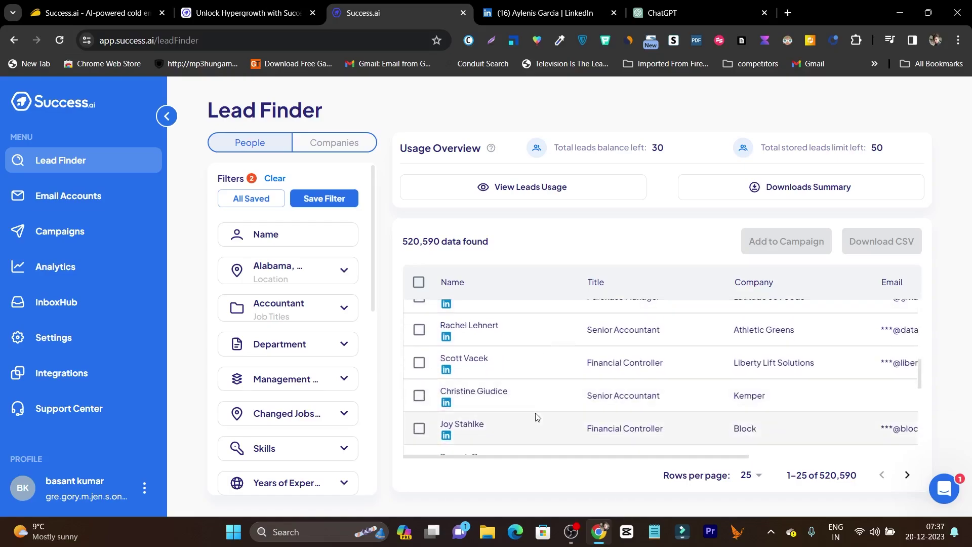
pyautogui.scroll(5, 506, 400)
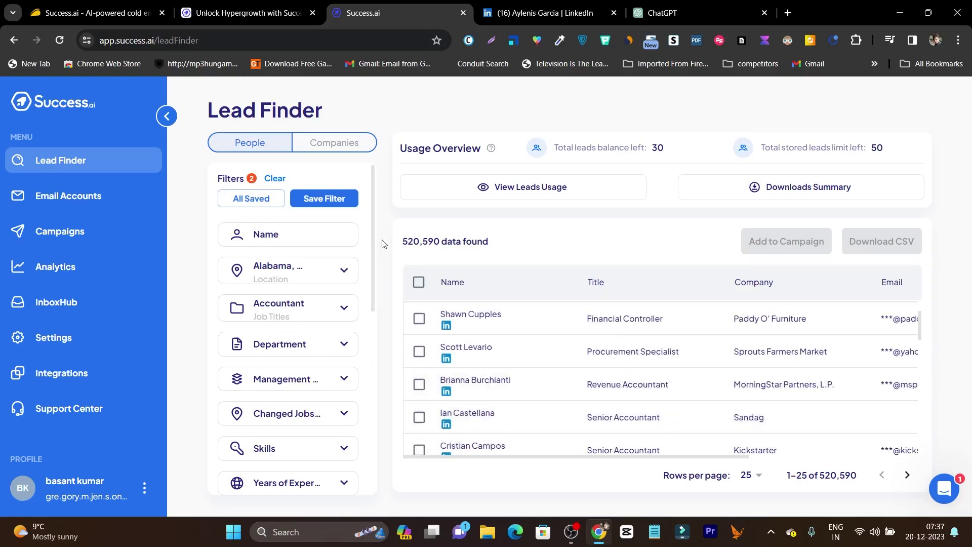
# - Open the Department filter options and look over the remaining people filters through Keywords and Exclude
pyautogui.click(307, 346)
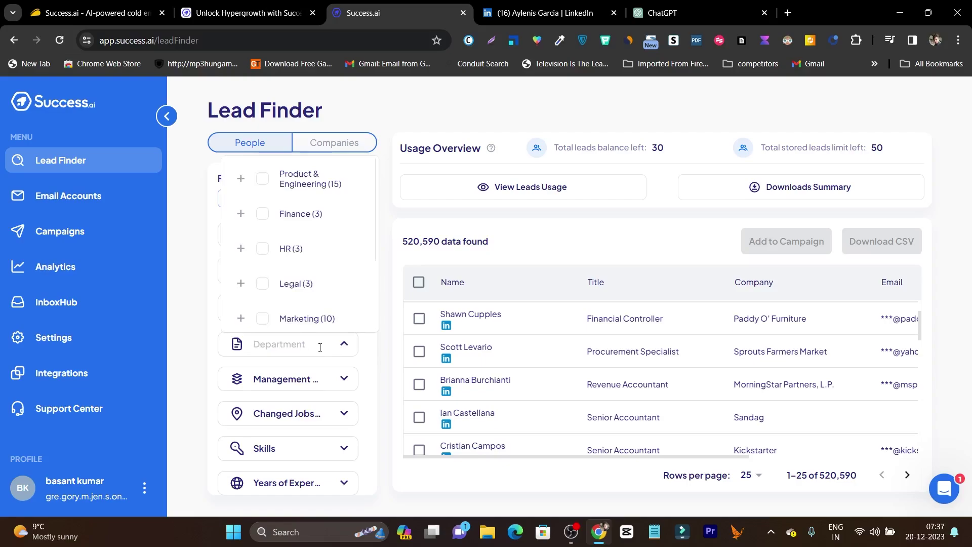
pyautogui.scroll(-3, 308, 407)
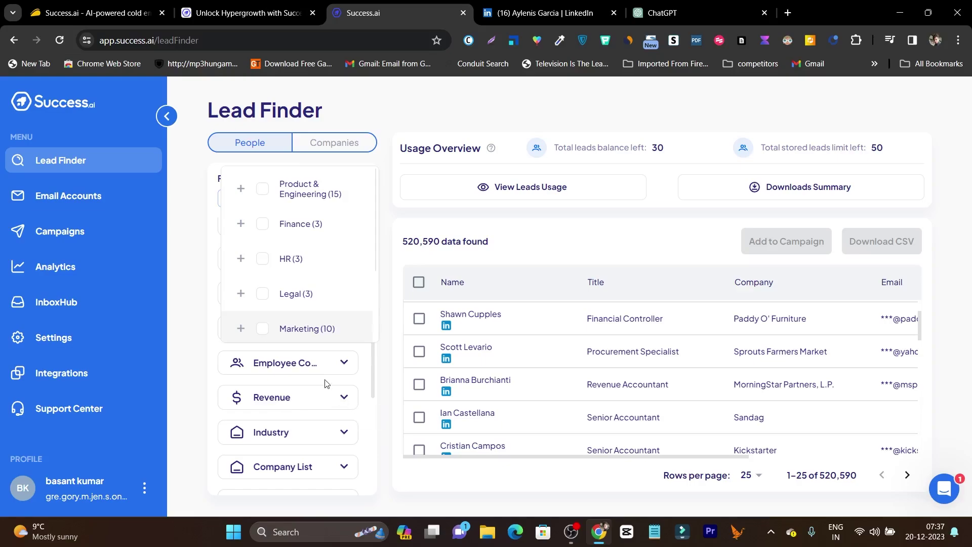
pyautogui.scroll(-5, 314, 438)
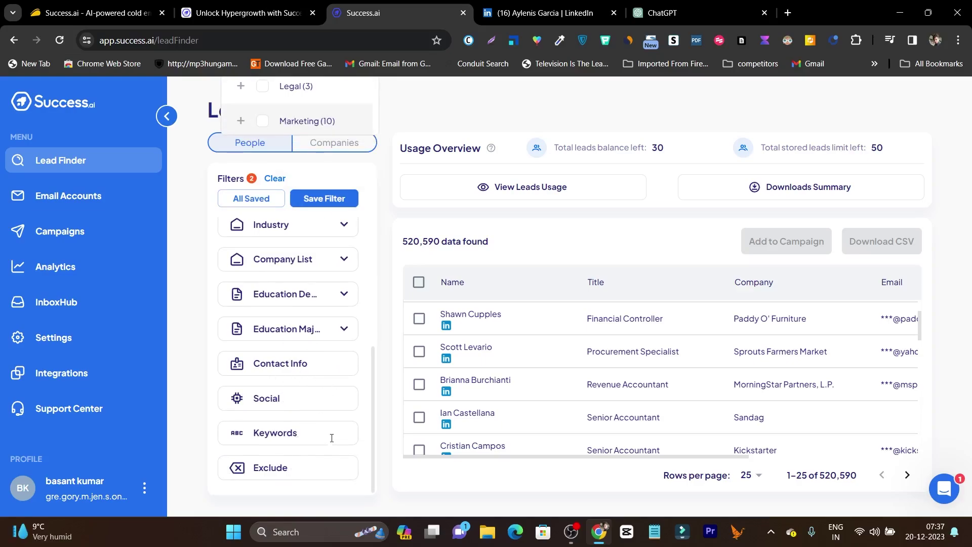
# - Close the open Department options and select the first seven leads in the filtered results
pyautogui.scroll(5, 332, 437)
pyautogui.click(382, 119)
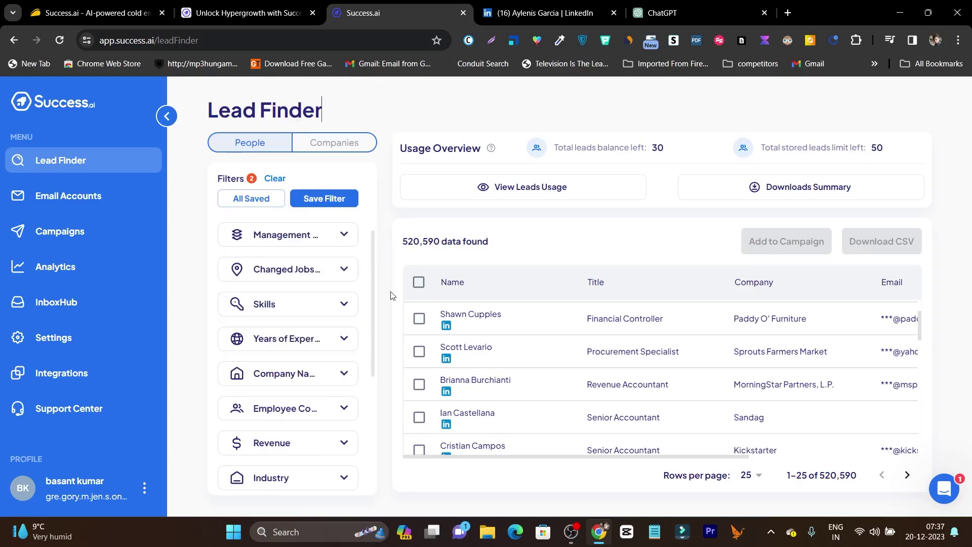
pyautogui.scroll(2, 397, 310)
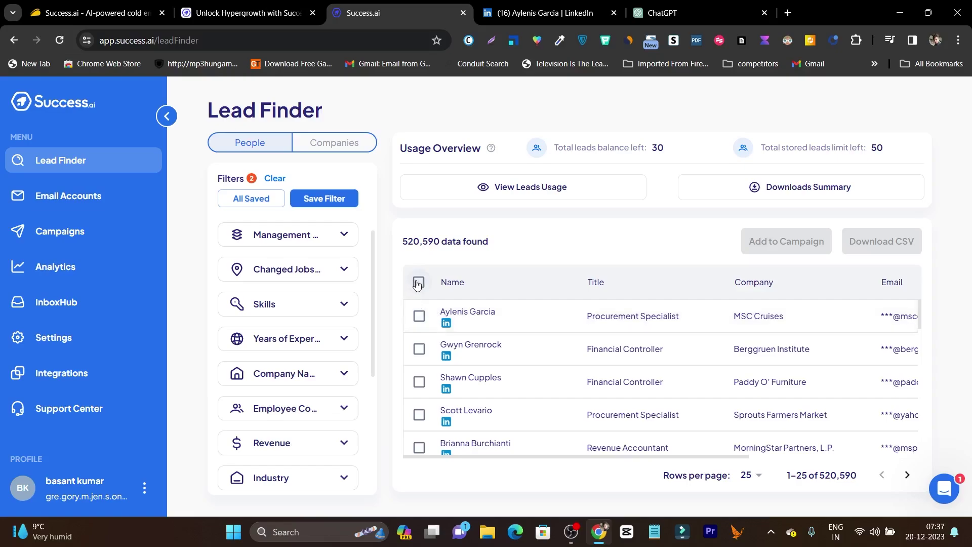
pyautogui.click(420, 316)
pyautogui.click(419, 349)
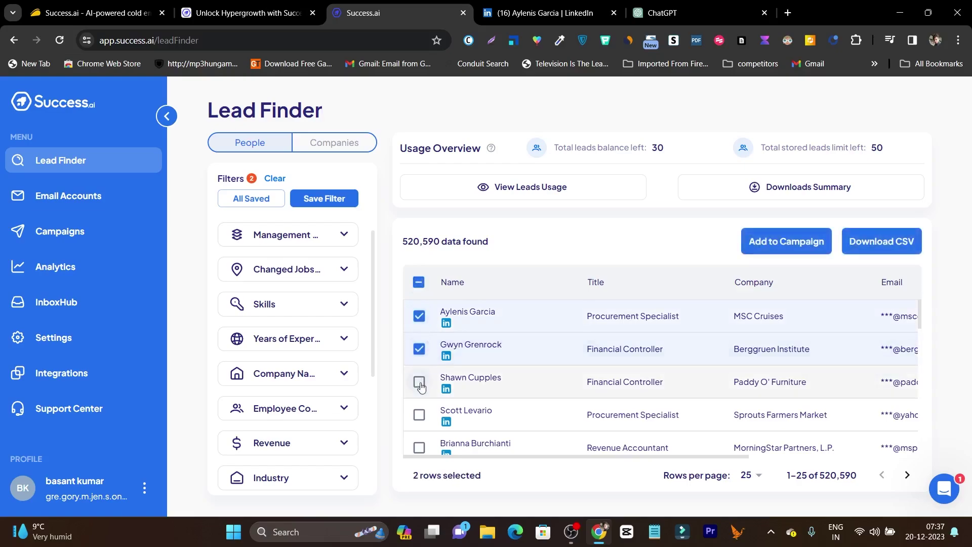
pyautogui.click(419, 381)
pyautogui.click(419, 415)
pyautogui.scroll(-3, 422, 412)
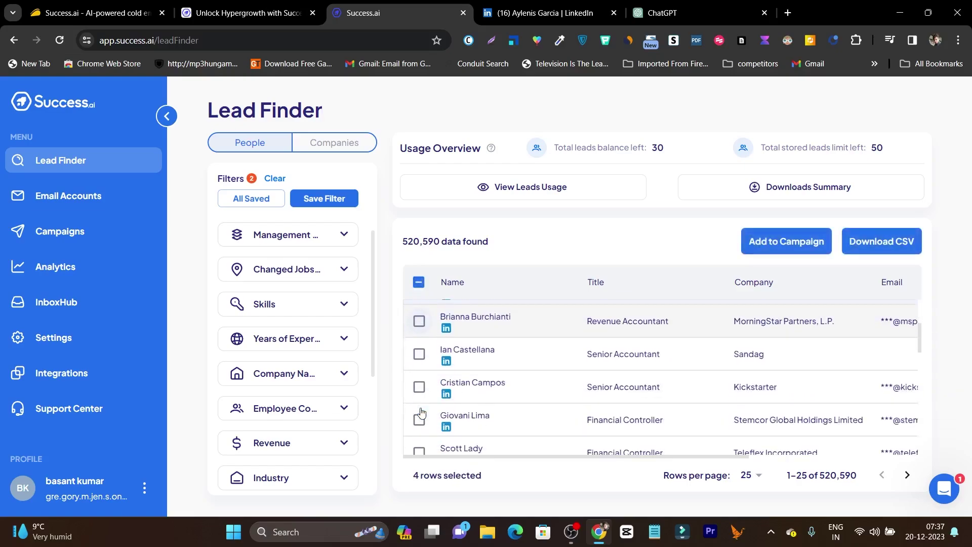
pyautogui.click(419, 322)
pyautogui.click(419, 354)
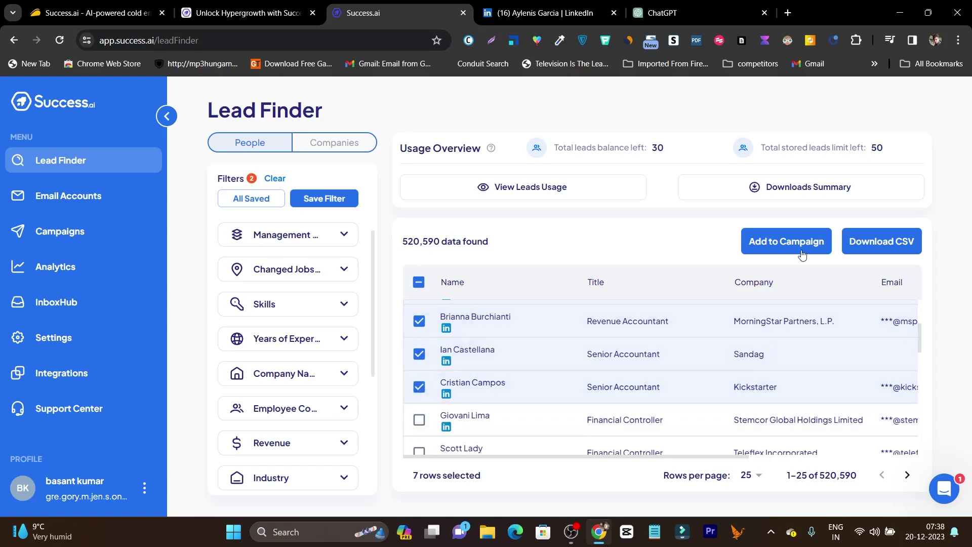
pyautogui.click(791, 251)
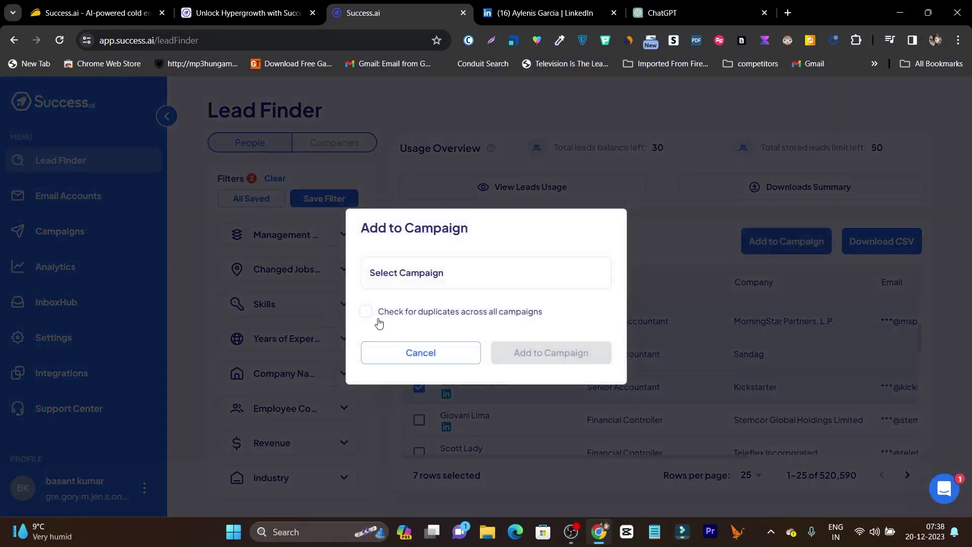
pyautogui.click(412, 273)
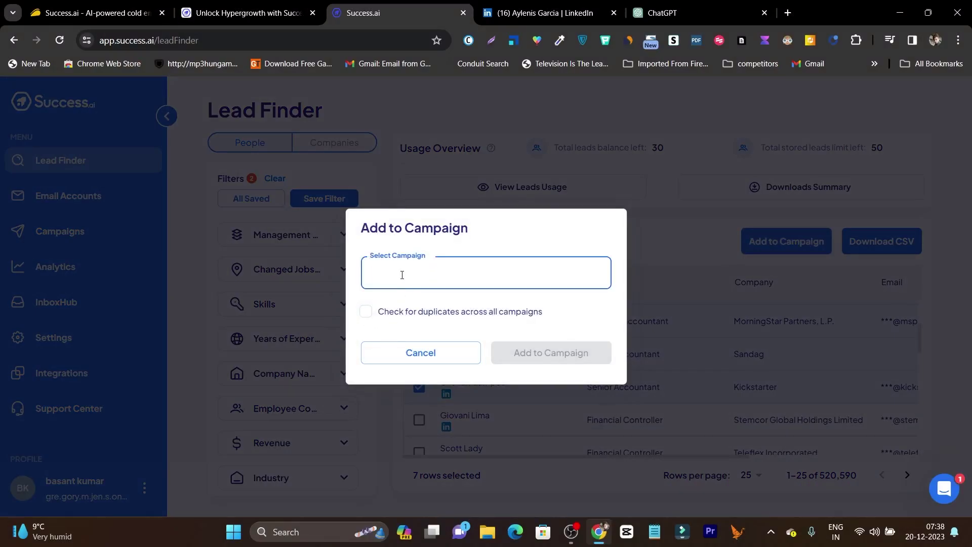
pyautogui.click(420, 354)
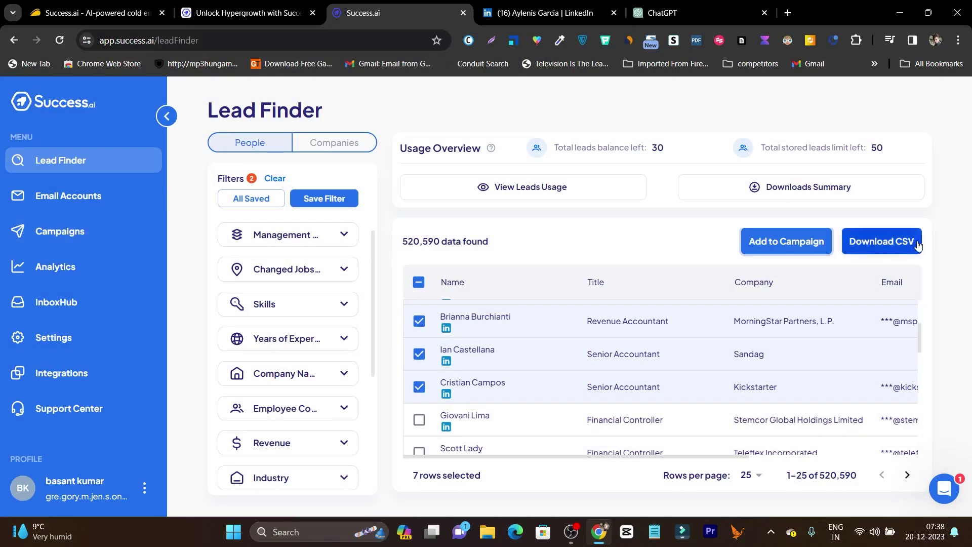
# - Download the selected leads as a CSV file named "Alabama, US, Alaska, US, Arizona, US" in the Downloads folder
pyautogui.click(877, 247)
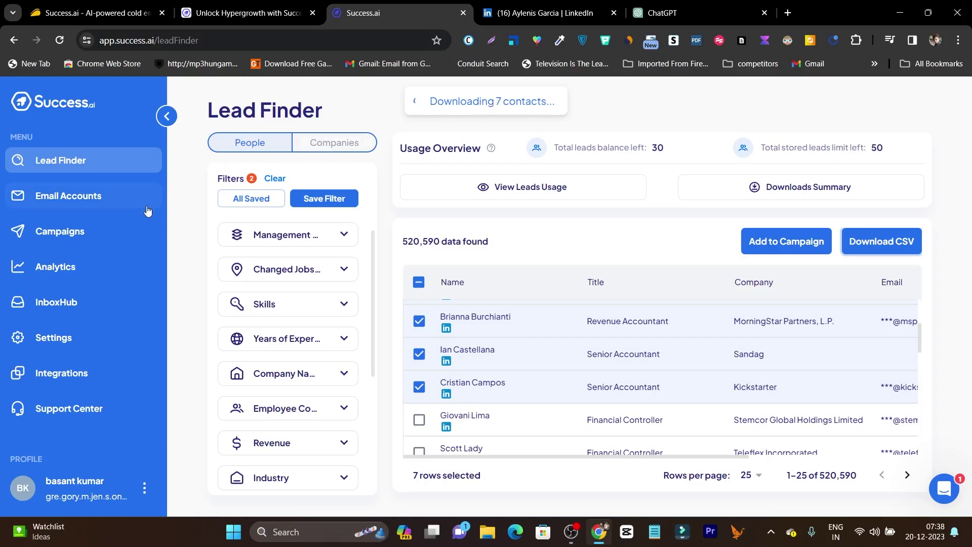
pyautogui.click(75, 233)
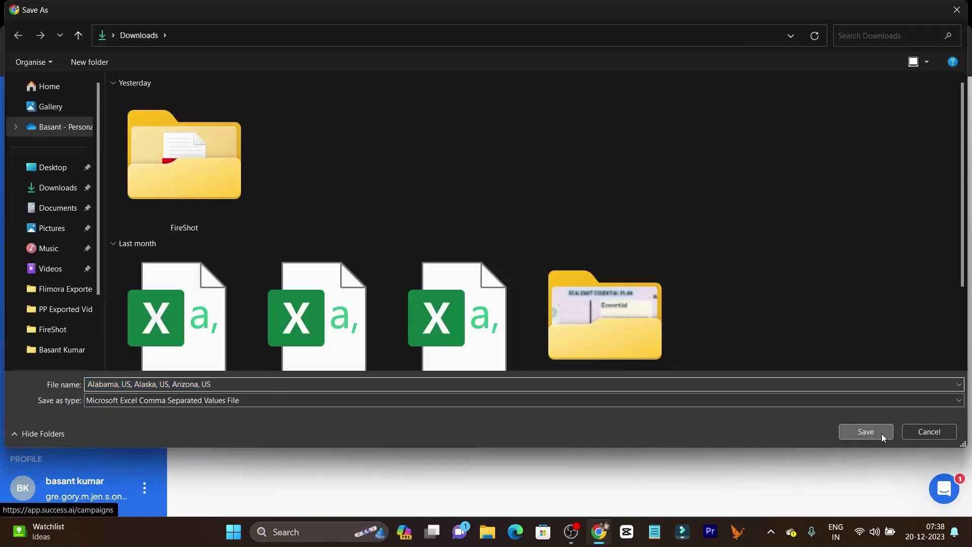
pyautogui.click(881, 431)
# - Create a new campaign titled "Your Campaigdemon Title" and close the Tasks pop-up
pyautogui.click(334, 266)
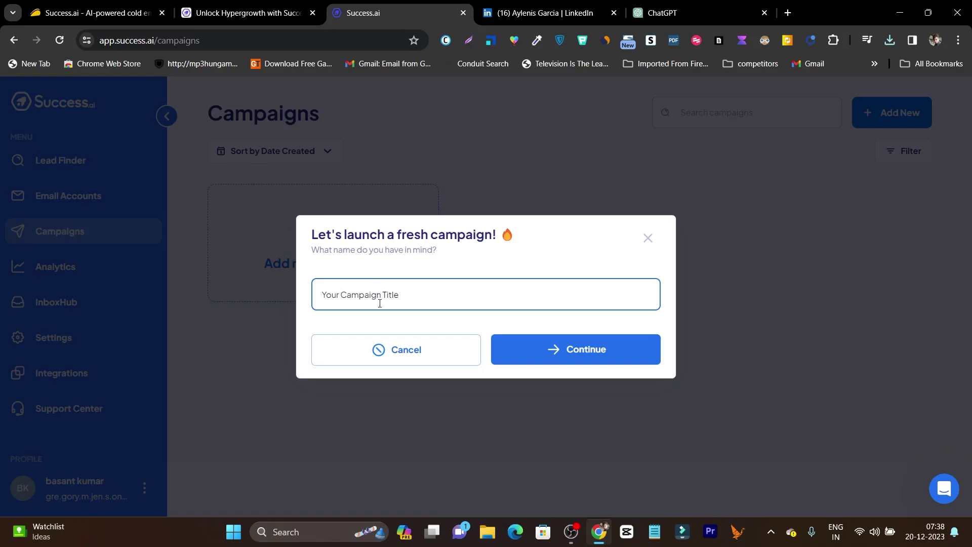
pyautogui.click(380, 303)
pyautogui.write('demo')
pyautogui.click(565, 352)
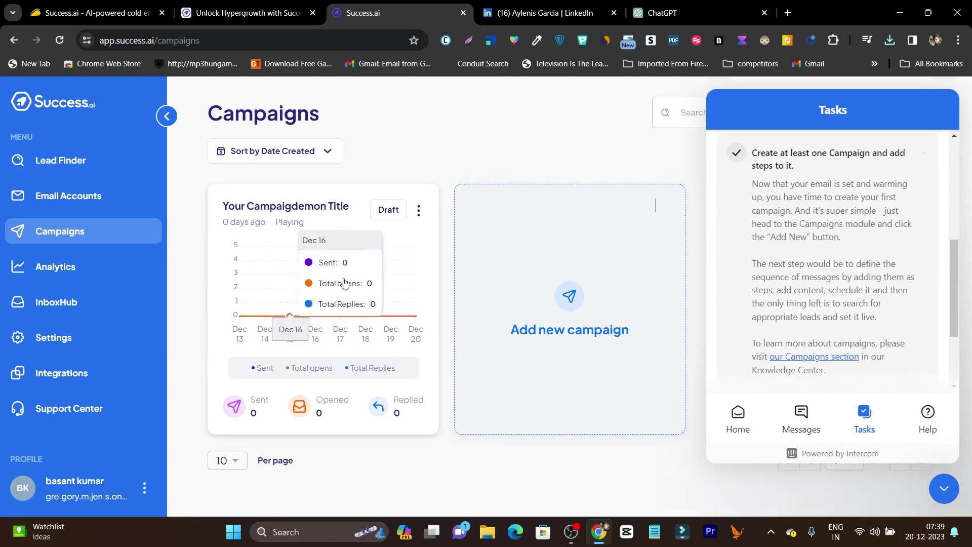
pyautogui.click(944, 488)
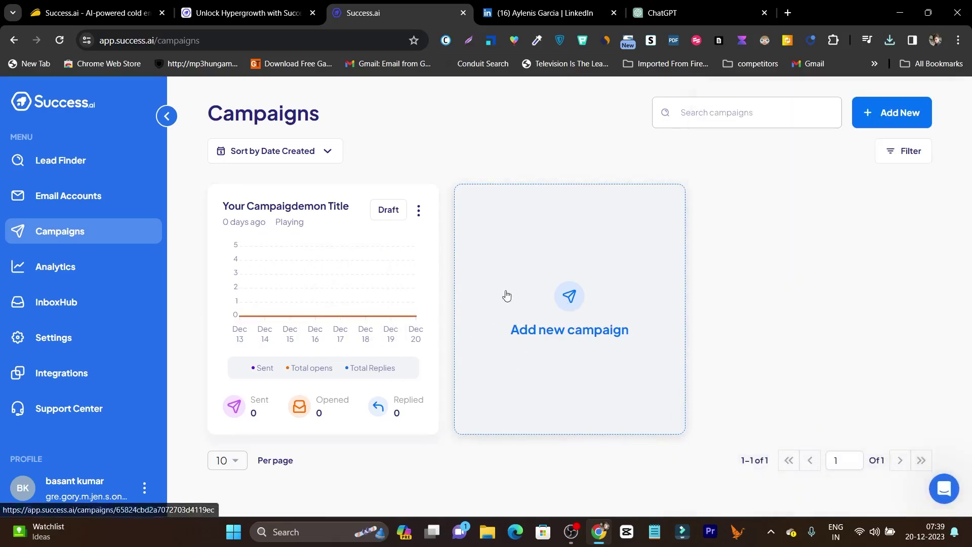
# - Return to the Lead Finder and filter people by the job title Accountant
pyautogui.click(68, 165)
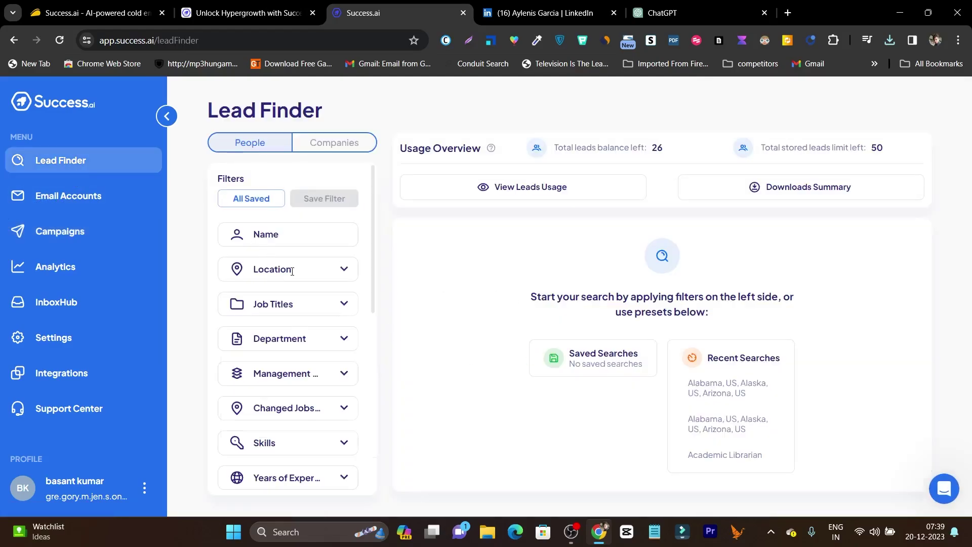
pyautogui.click(292, 271)
pyautogui.click(344, 274)
pyautogui.click(301, 305)
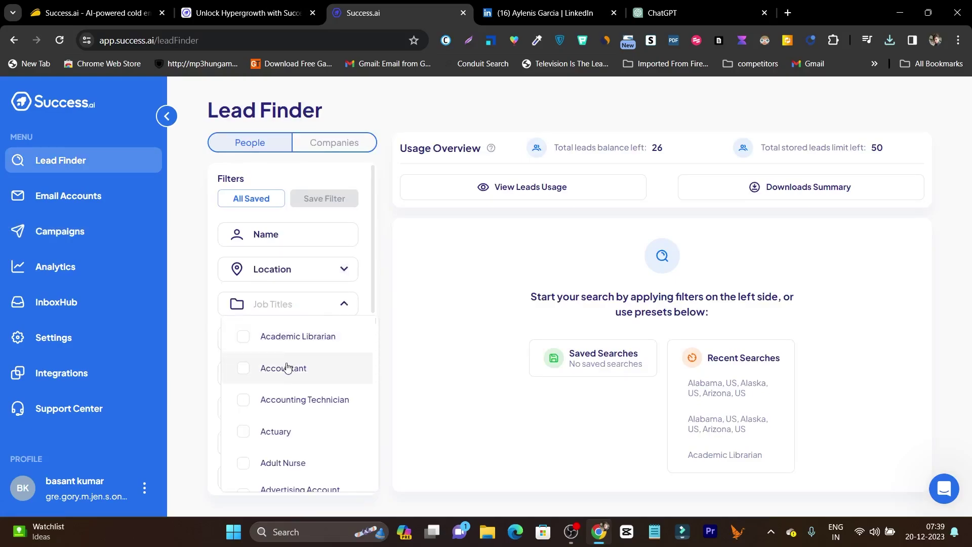
pyautogui.click(284, 370)
pyautogui.click(345, 307)
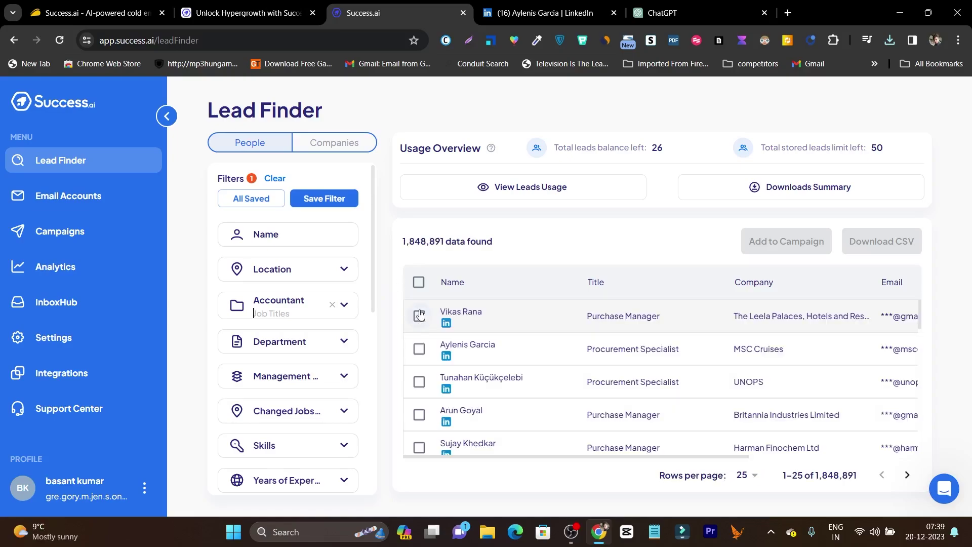
# - Select the first five leads in the Accountant results
pyautogui.click(419, 316)
pyautogui.click(419, 381)
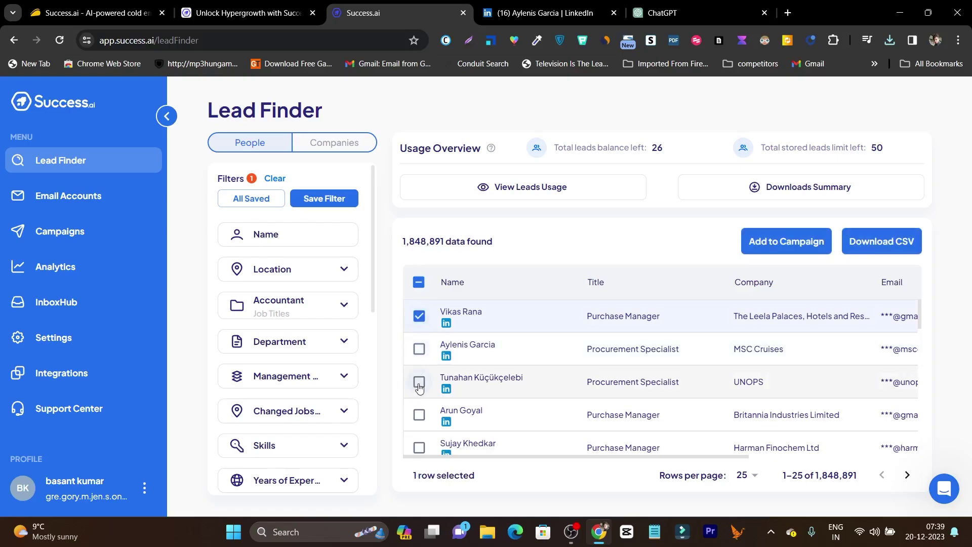
pyautogui.click(419, 415)
pyautogui.click(418, 349)
pyautogui.click(418, 447)
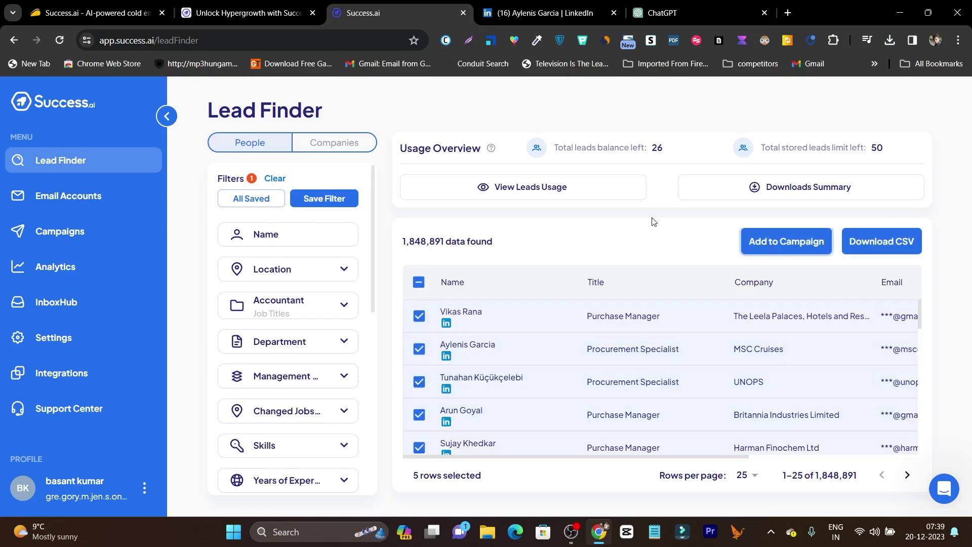
# - Add the selected leads to the "Your Campaigdemon Title" campaign without checking for duplicates
pyautogui.click(766, 246)
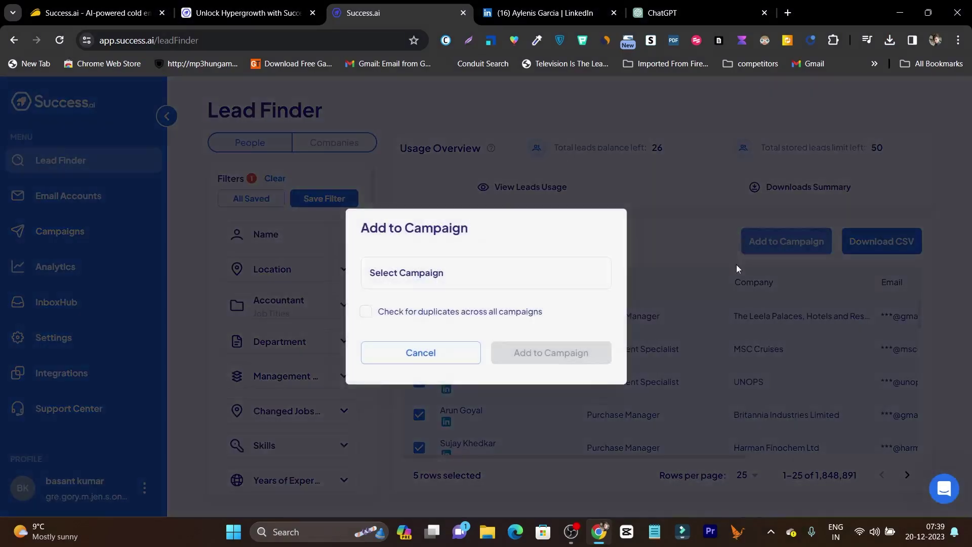
pyautogui.click(426, 280)
pyautogui.click(400, 276)
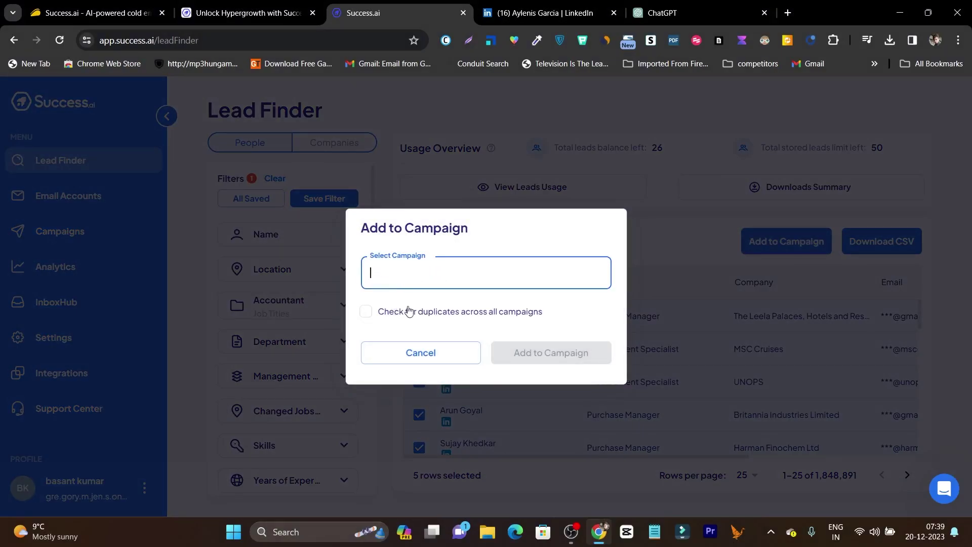
pyautogui.click(429, 277)
pyautogui.click(474, 310)
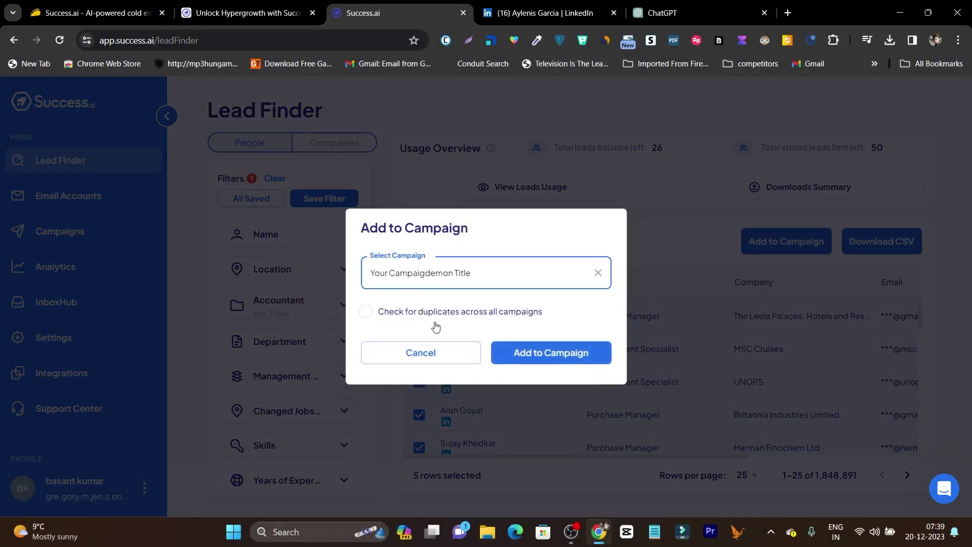
pyautogui.click(549, 359)
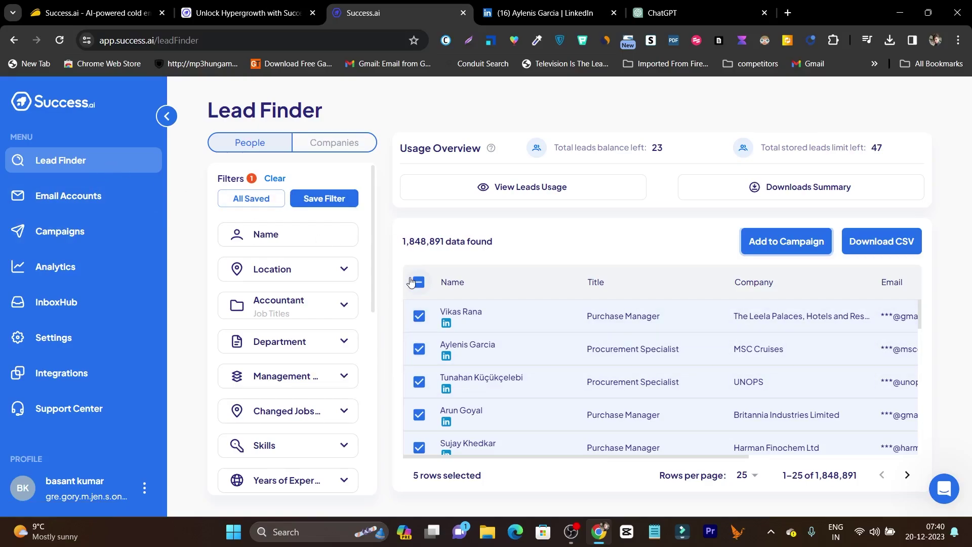
# - Review how to connect a Google email account, including the step-by-step IMAP guide, and return to Email Accounts
pyautogui.click(69, 207)
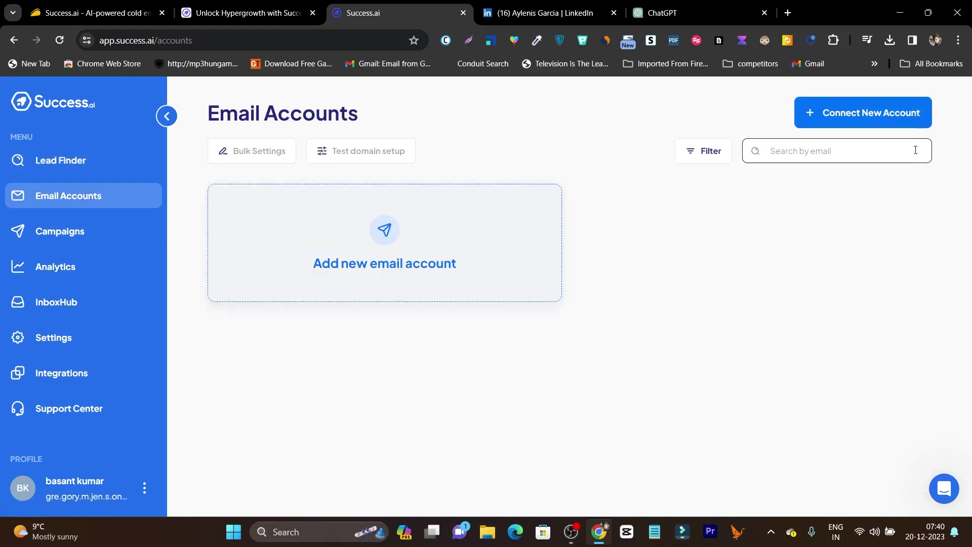
pyautogui.click(869, 118)
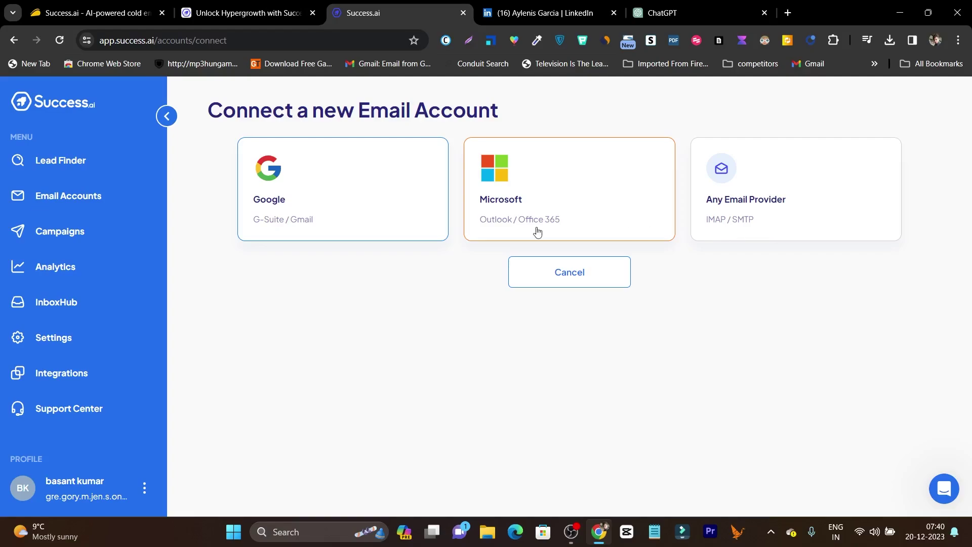
pyautogui.click(332, 203)
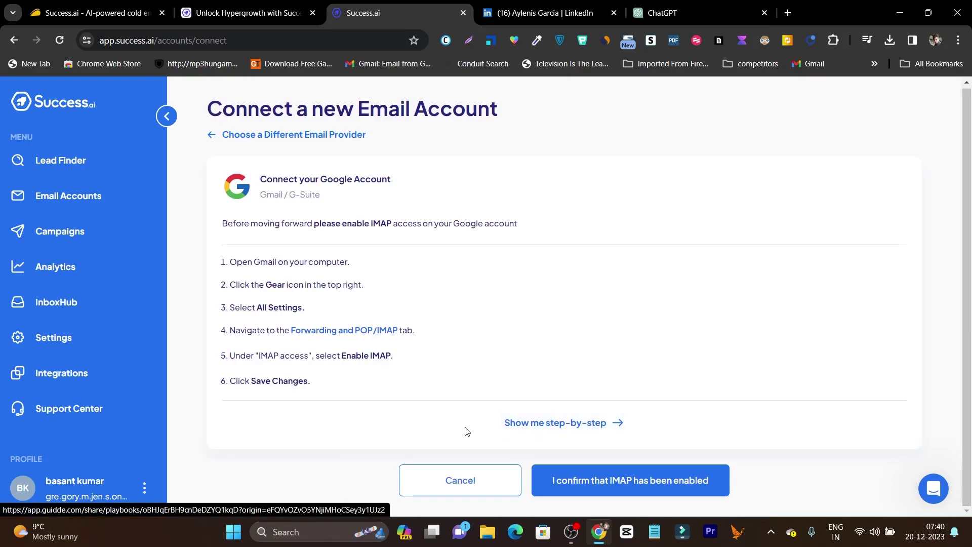
pyautogui.click(574, 426)
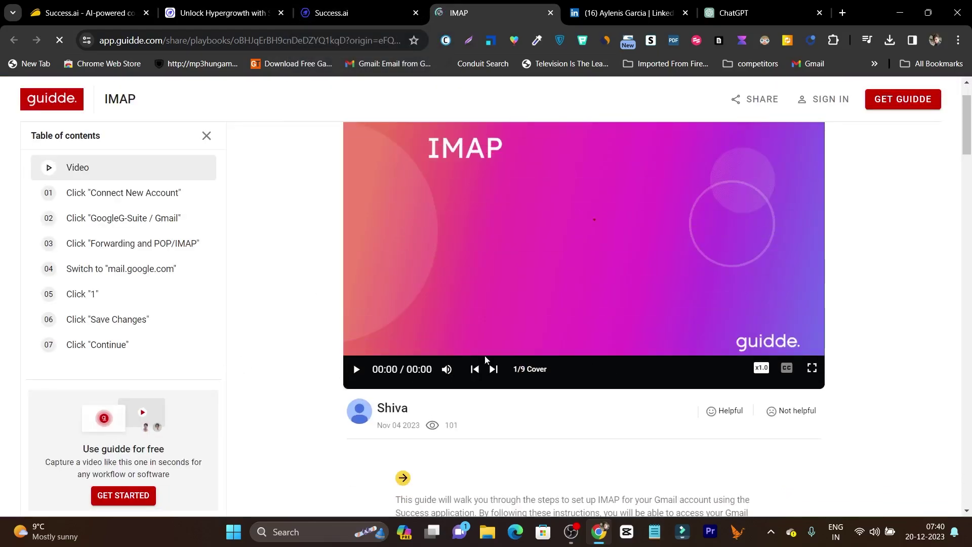
pyautogui.click(341, 11)
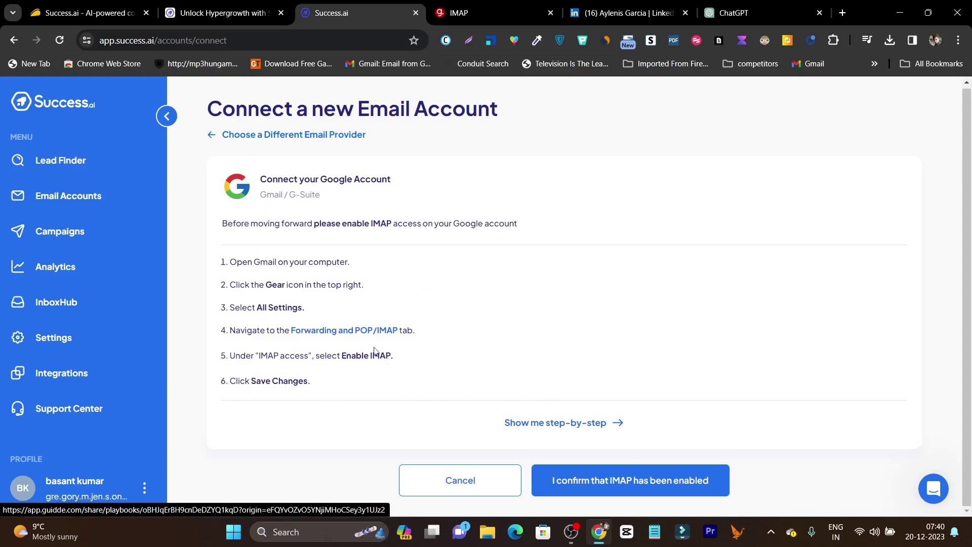
pyautogui.click(67, 205)
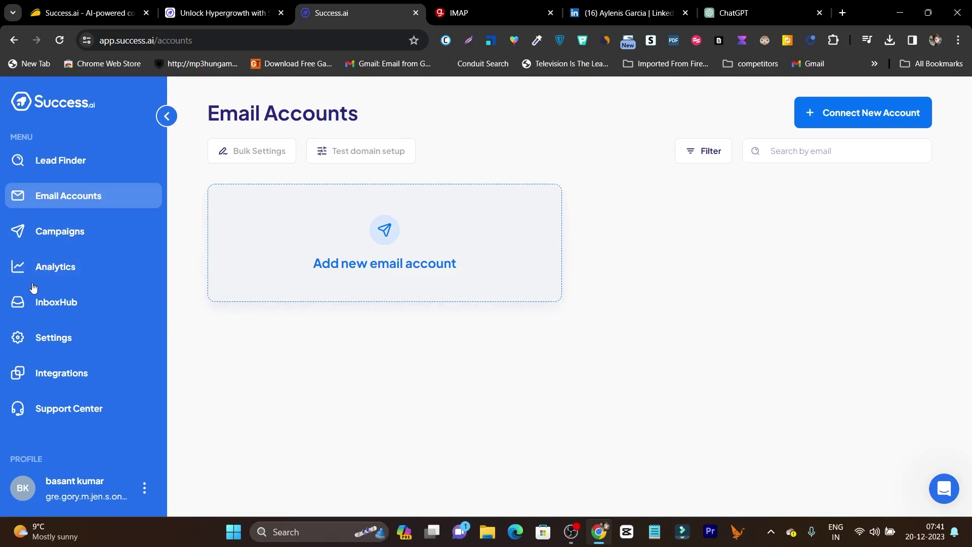
# - Look over the Analytics chart and campaign analytics, and open InboxHub to view its campaign mail
pyautogui.click(73, 275)
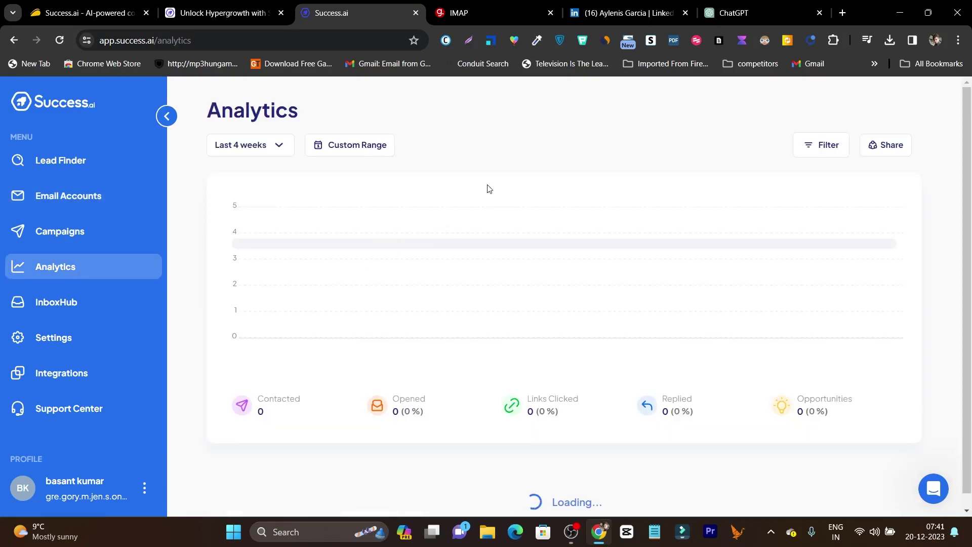
pyautogui.scroll(-2, 484, 243)
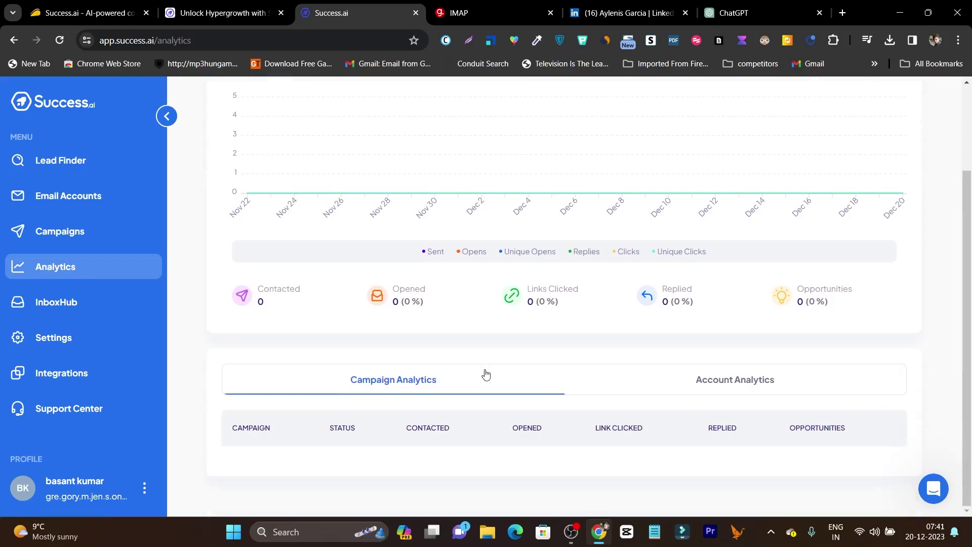
pyautogui.scroll(2, 493, 362)
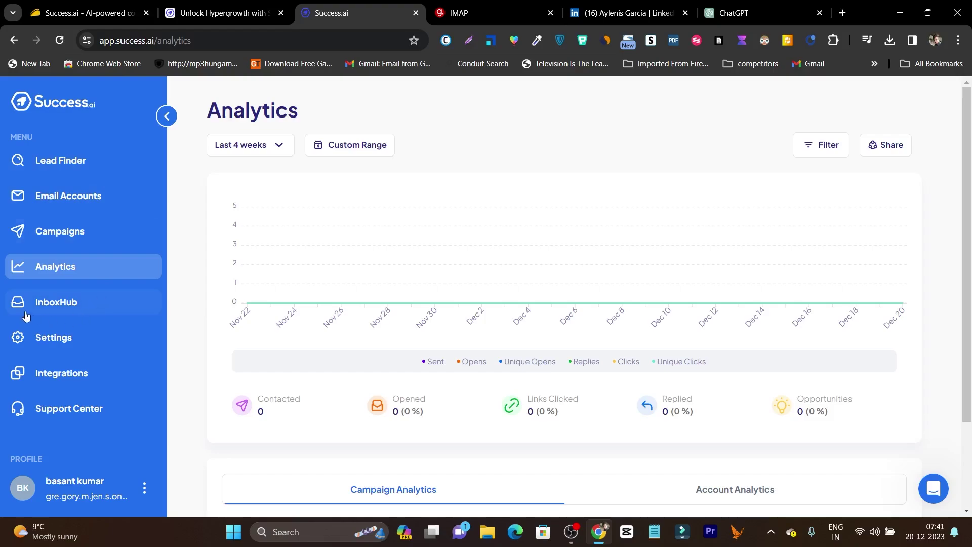
pyautogui.click(81, 313)
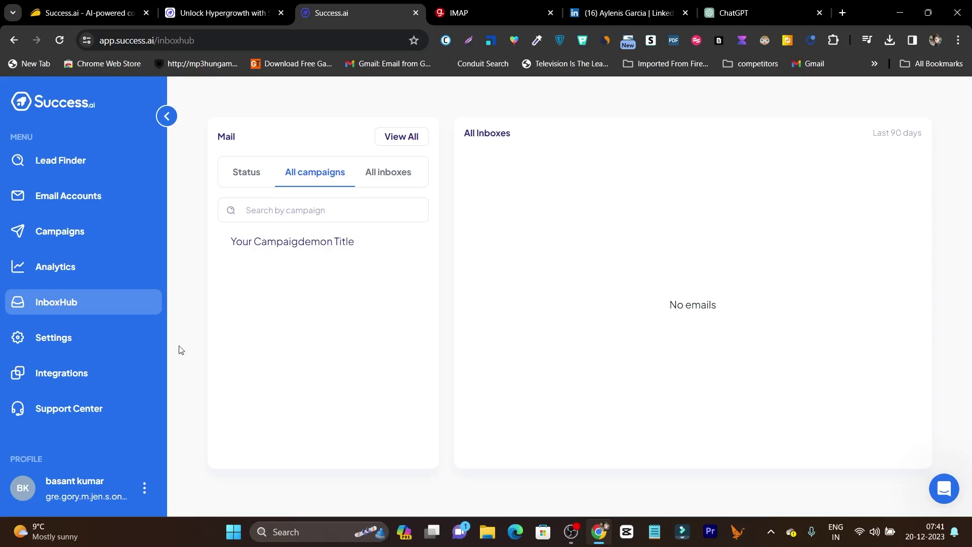
# - Look through the Billings & Usage, Profile and Blocklist settings, and open the Integrations page
pyautogui.click(44, 347)
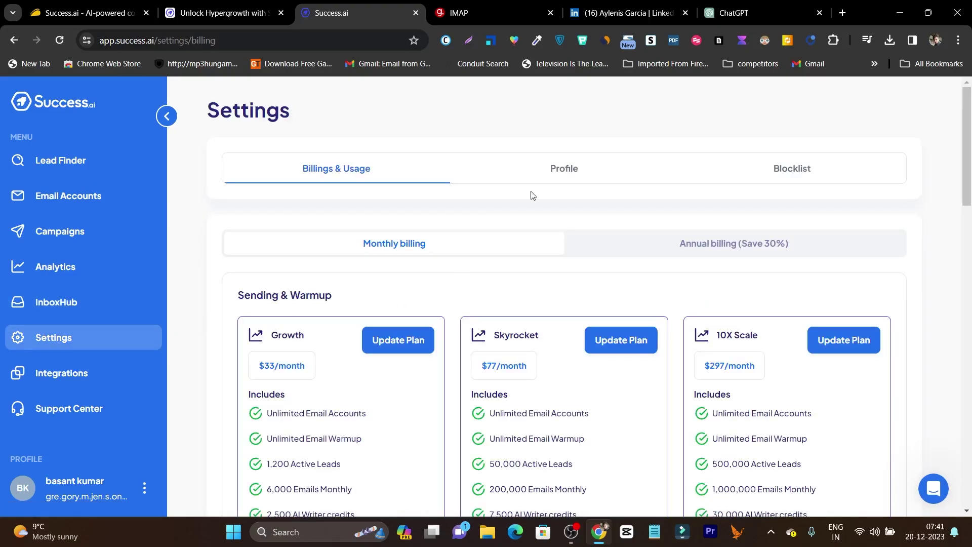
pyautogui.click(554, 169)
pyautogui.click(771, 173)
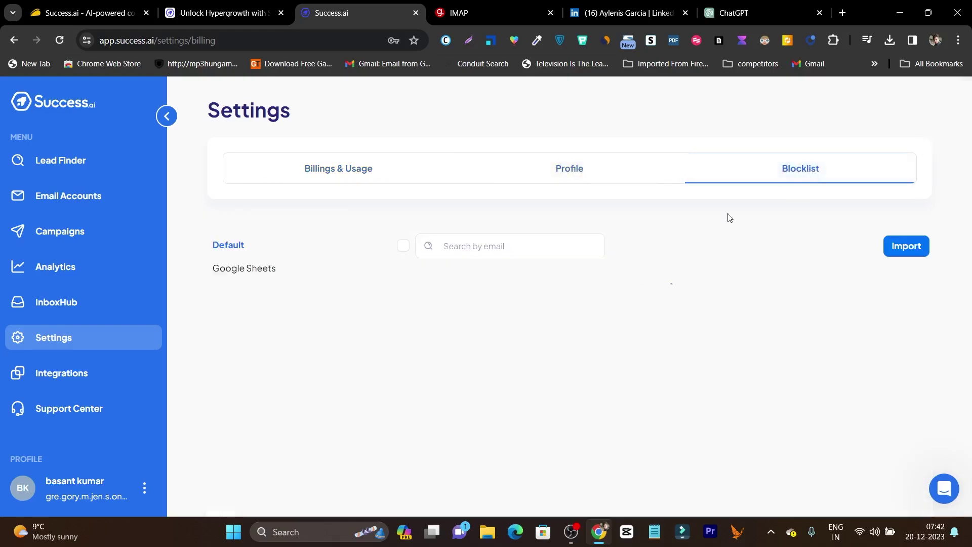
pyautogui.click(68, 377)
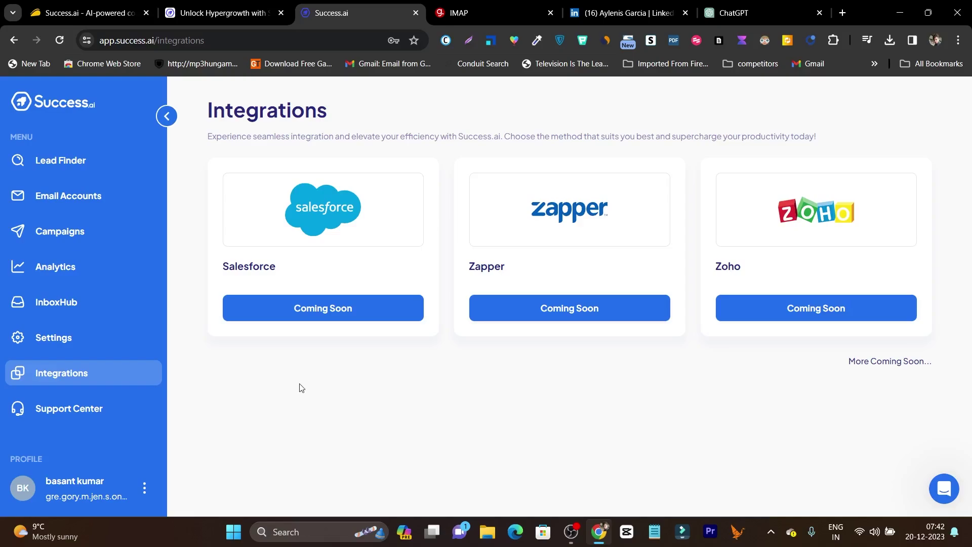
# - Look over the Support Center options and read through the onboarding task list, closing it when finished
pyautogui.click(68, 412)
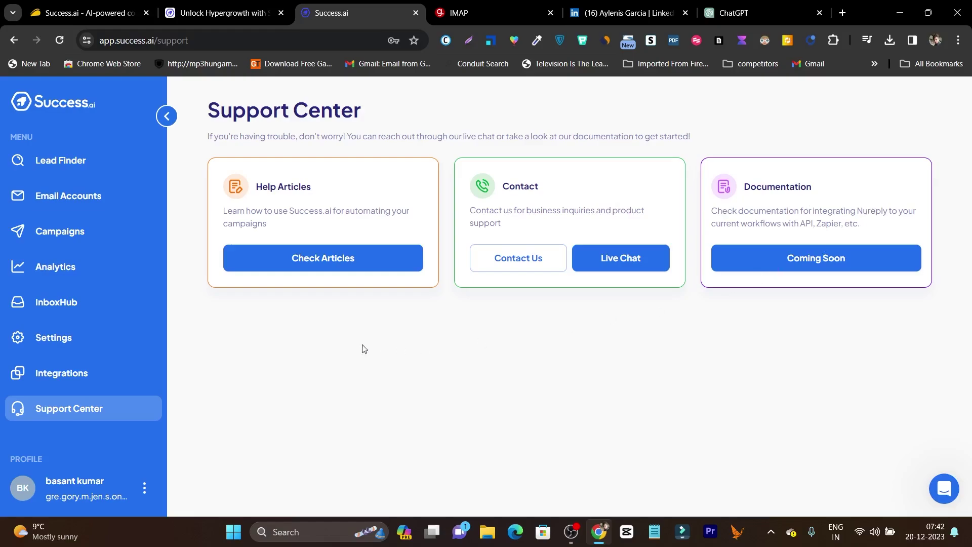
pyautogui.click(946, 492)
pyautogui.scroll(3, 807, 272)
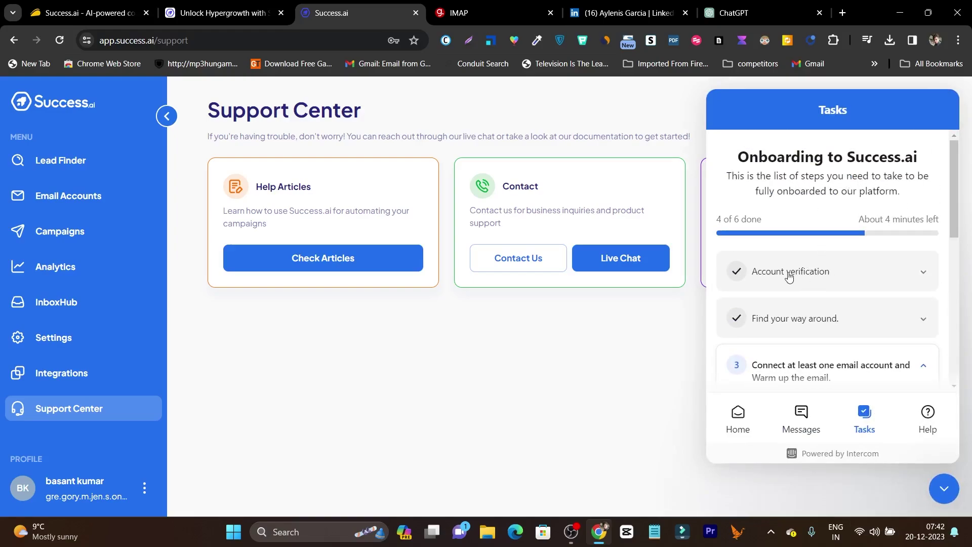
pyautogui.scroll(-3, 820, 303)
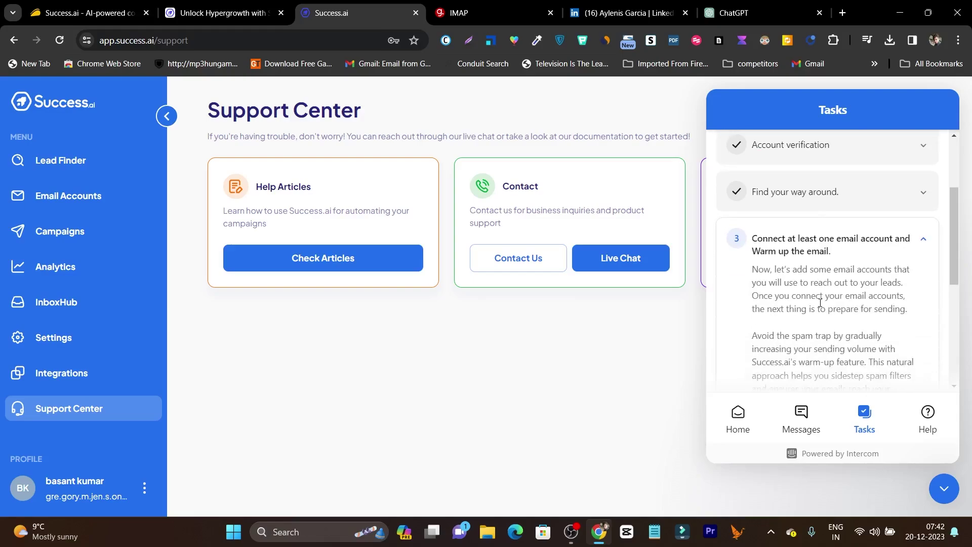
pyautogui.scroll(3, 820, 299)
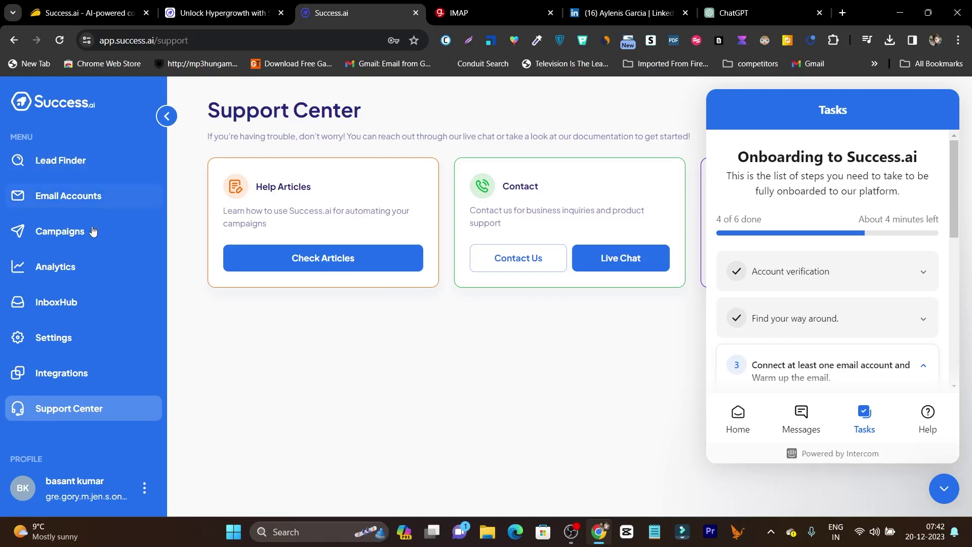
pyautogui.scroll(-3, 862, 253)
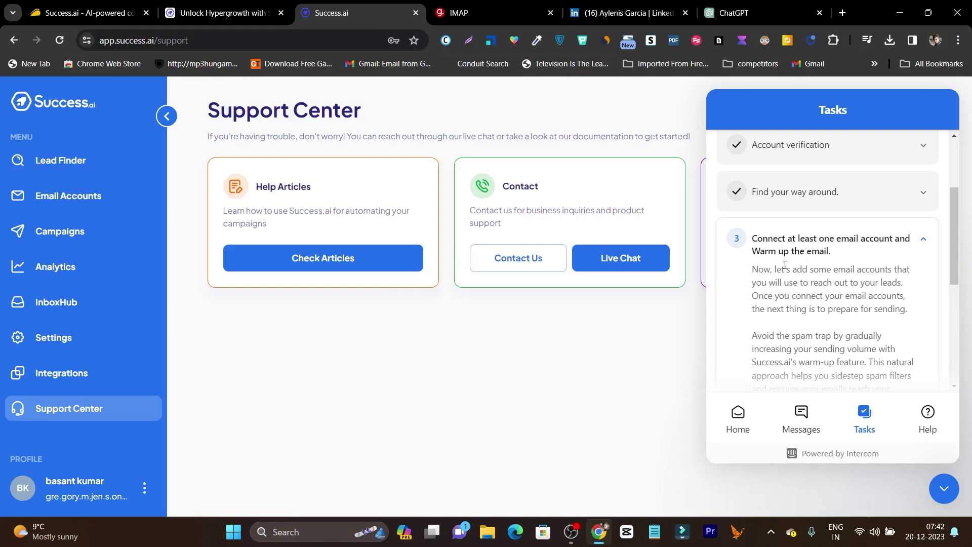
pyautogui.scroll(-6, 845, 265)
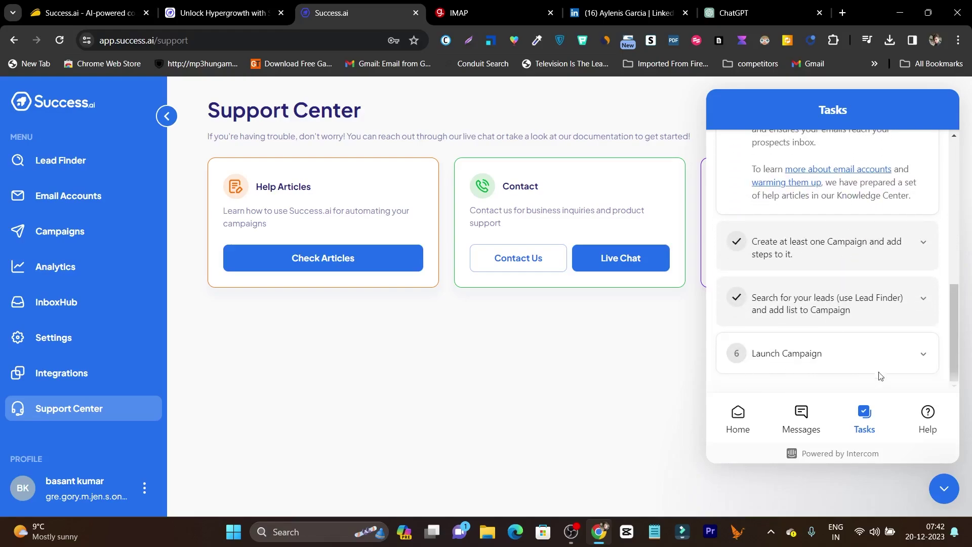
pyautogui.click(934, 487)
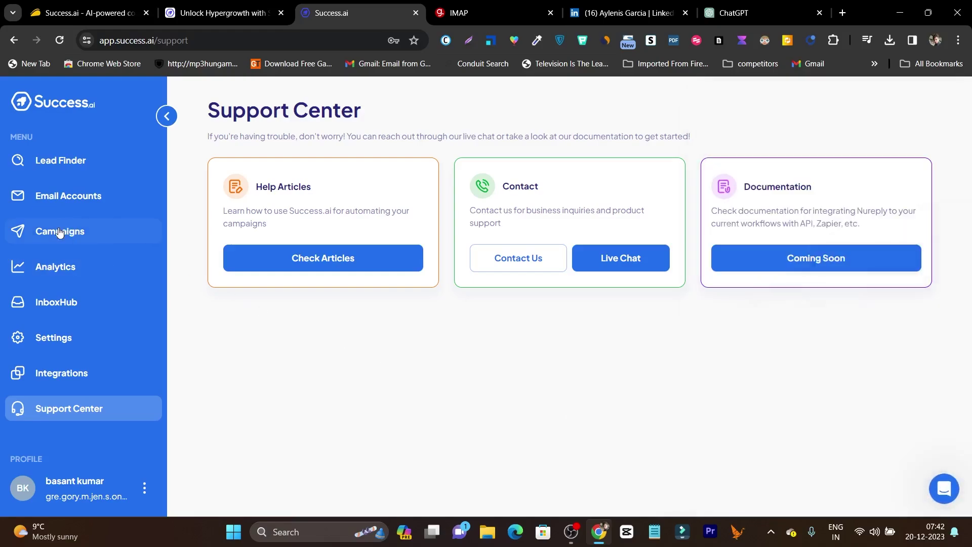
# - Open the "Your Campaigdemon Title" campaign and look through its Analytics, Leads, Sequences, Schedule and Configurations sections
pyautogui.click(60, 232)
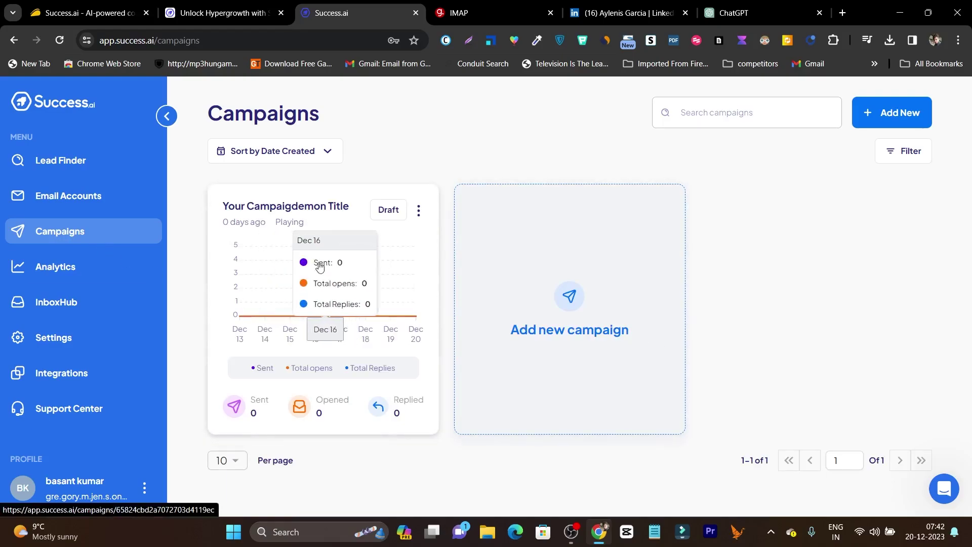
pyautogui.click(419, 210)
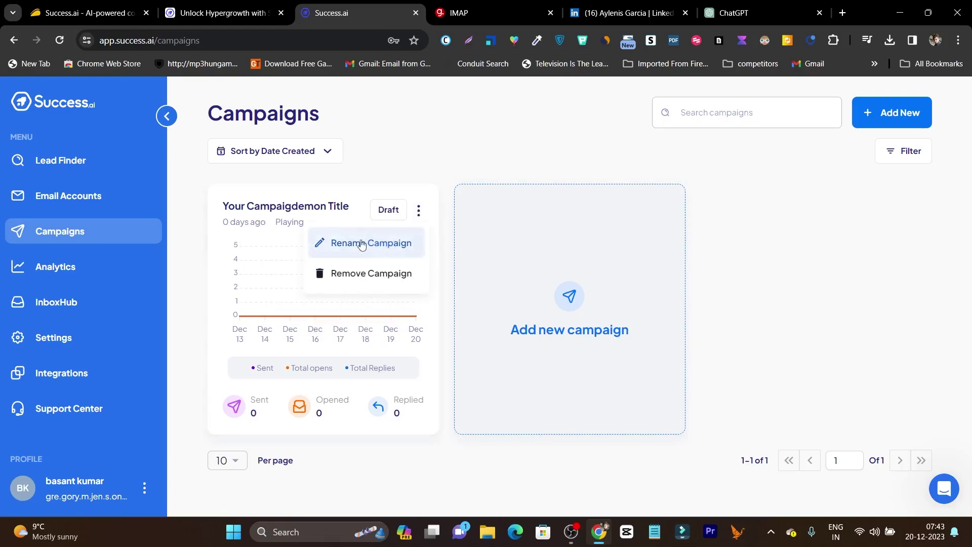
pyautogui.click(249, 238)
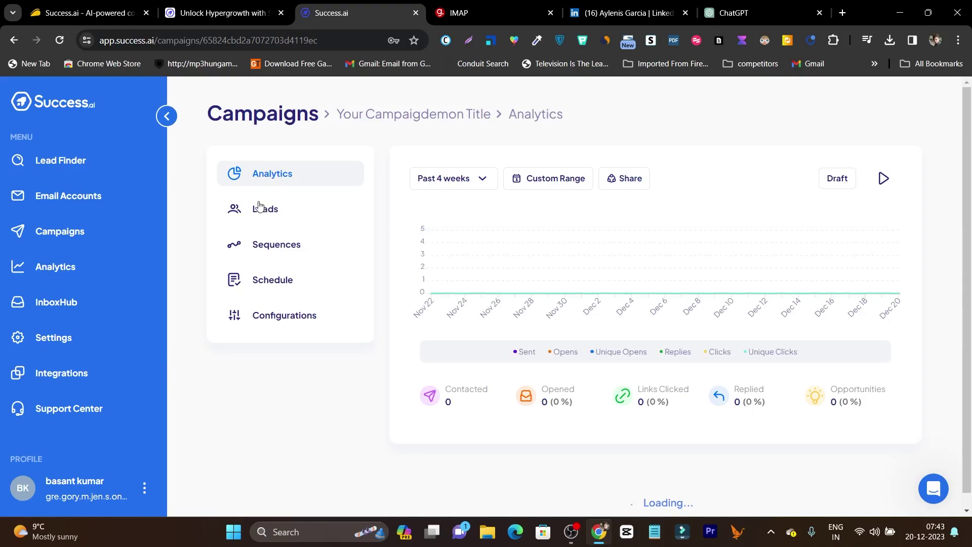
pyautogui.click(259, 212)
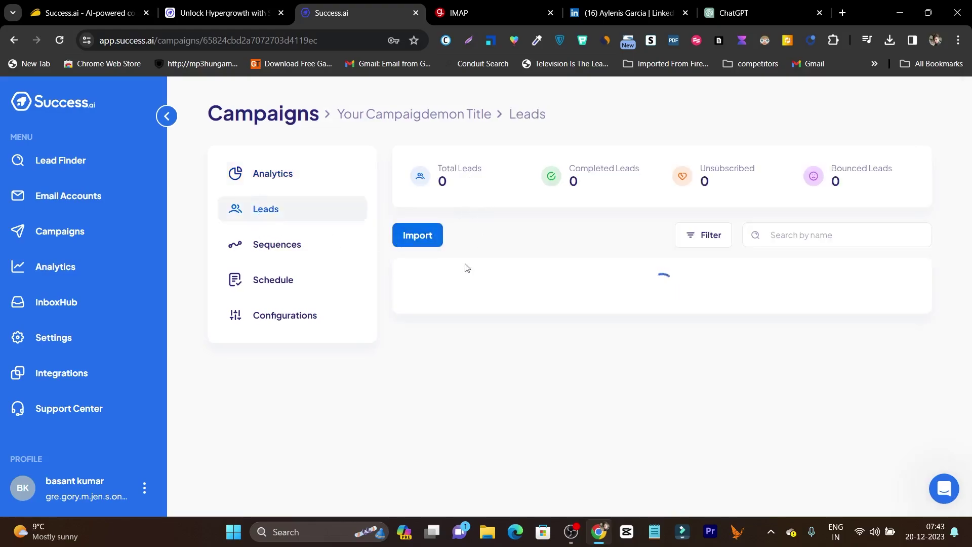
pyautogui.click(284, 247)
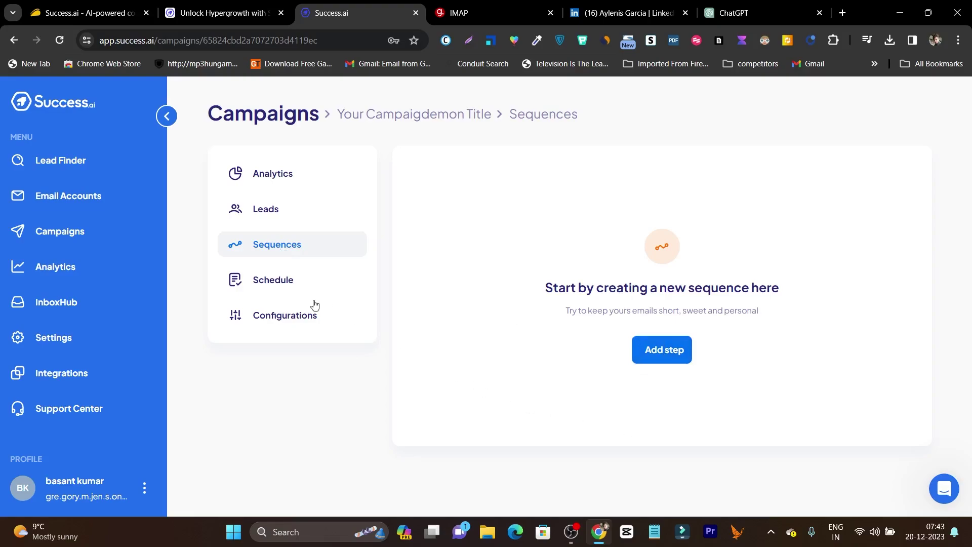
pyautogui.click(280, 288)
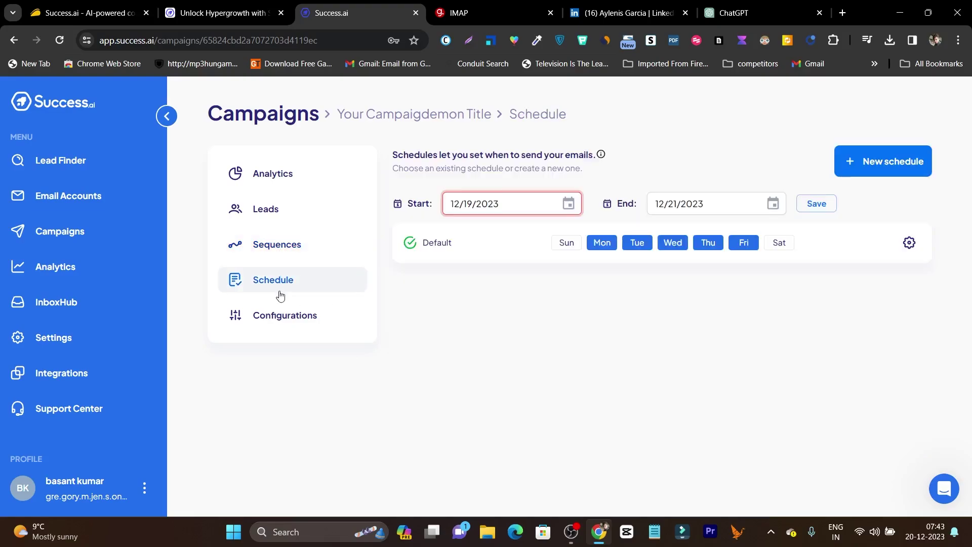
pyautogui.click(314, 321)
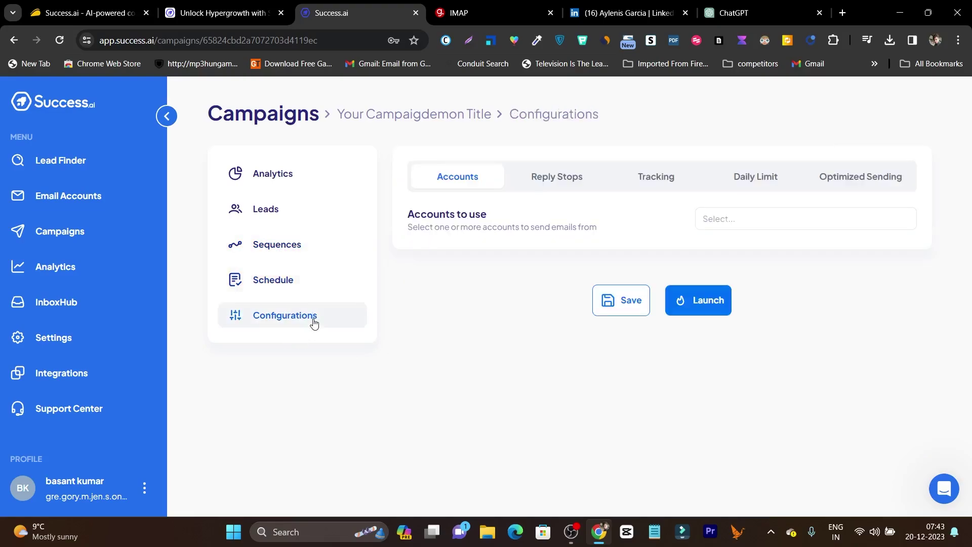
# - Add a first automatic email step to the campaign's sequence
pyautogui.click(271, 215)
pyautogui.click(275, 246)
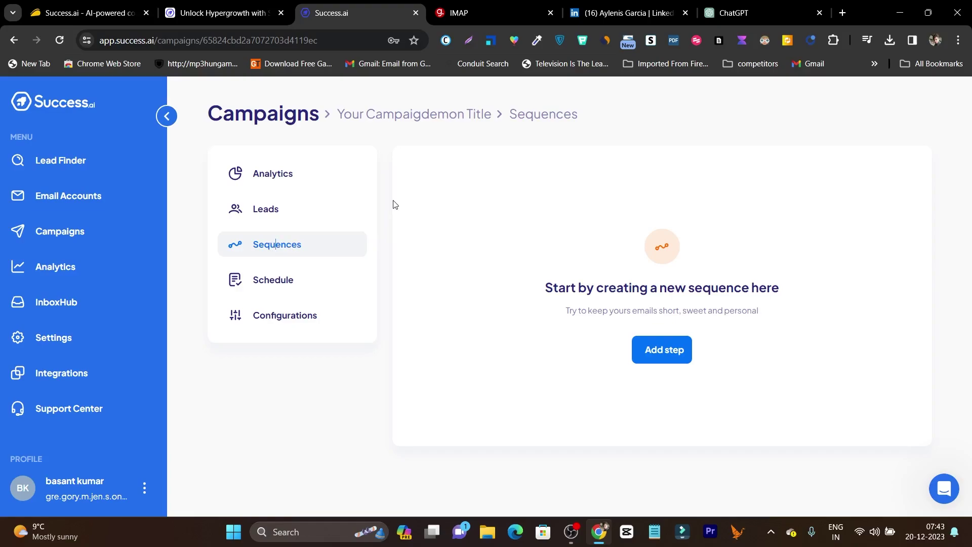
pyautogui.click(660, 355)
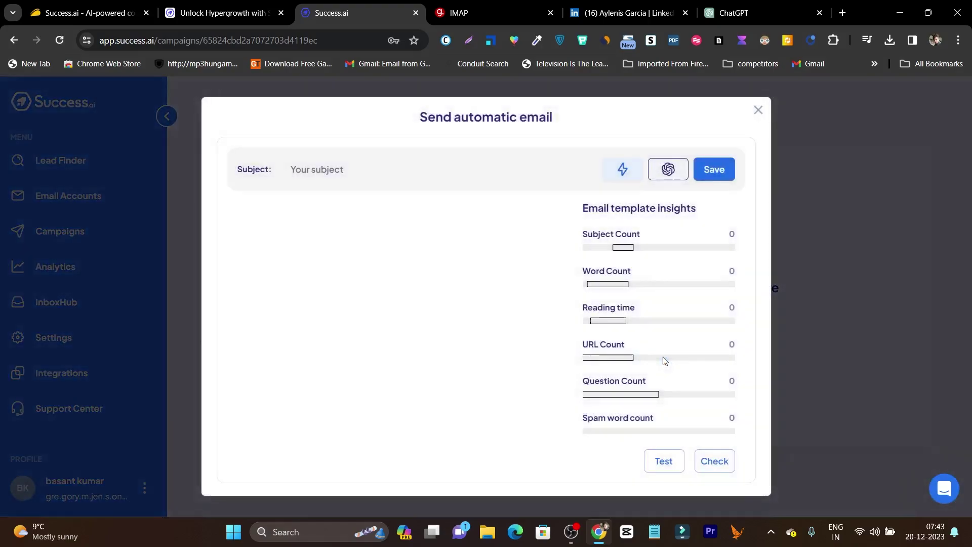
# - Set the automatic email's subject to "Get attention on your video"
pyautogui.click(299, 171)
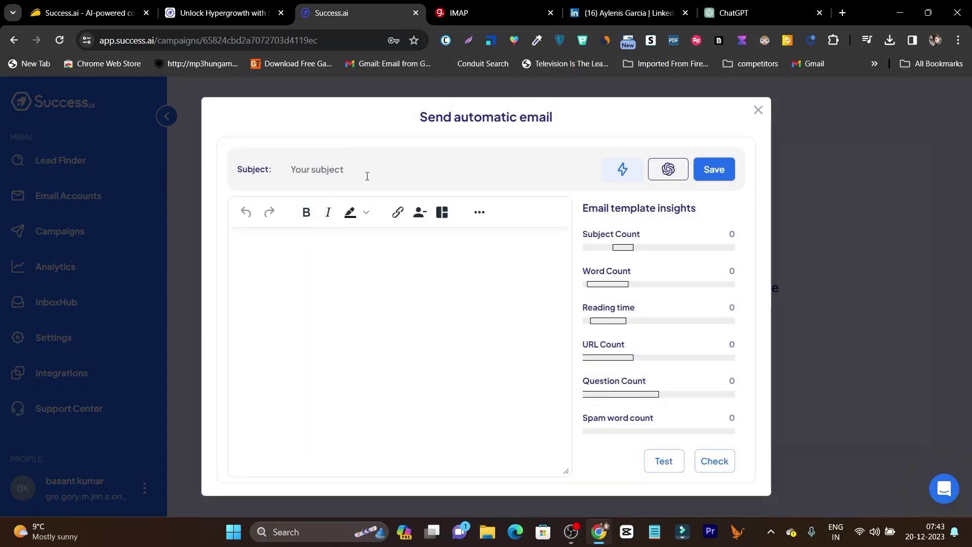
pyautogui.write('sell')
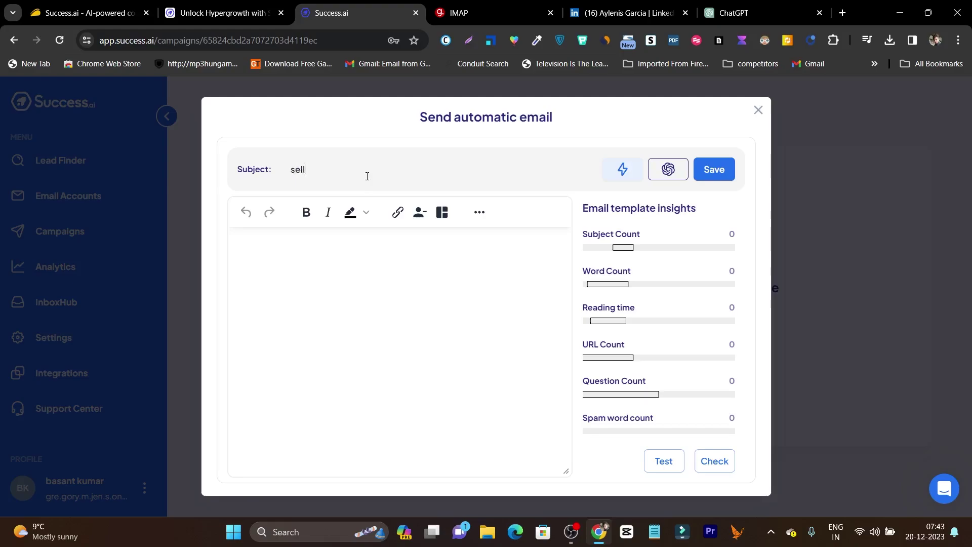
pyautogui.press('BackSpace')
pyautogui.press('BackSpace')
pyautogui.press('BackSpace')
pyautogui.press('BackSpace')
pyautogui.write('get vid')
pyautogui.write('eo atte')
pyautogui.hotkey('ctrl', 'a')
pyautogui.write('Get attenmtion o')
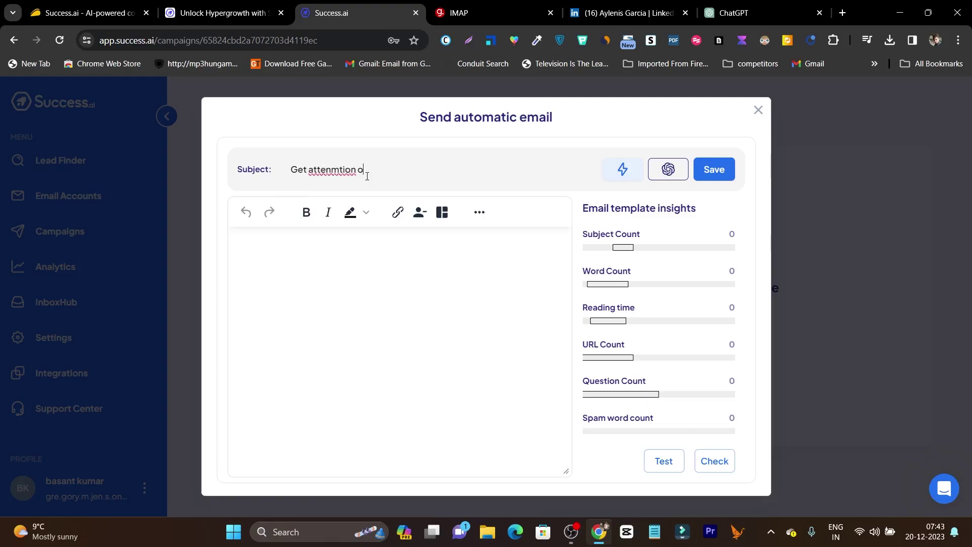
pyautogui.write('n your video')
pyautogui.click(340, 174)
pyautogui.press('BackSpace')
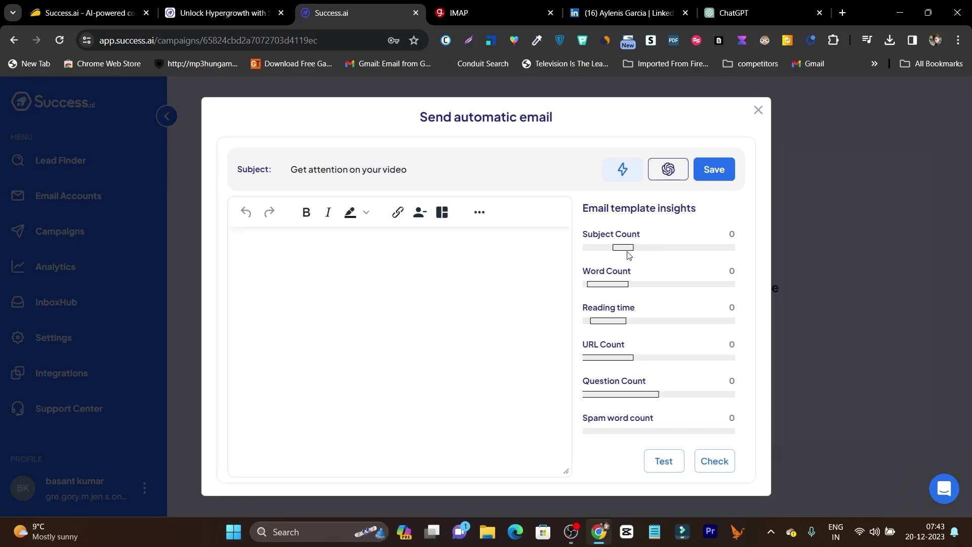
# - Start the email body with the greeting "Hi {{firstName}}," using the First Name variable
pyautogui.click(303, 282)
pyautogui.click(623, 172)
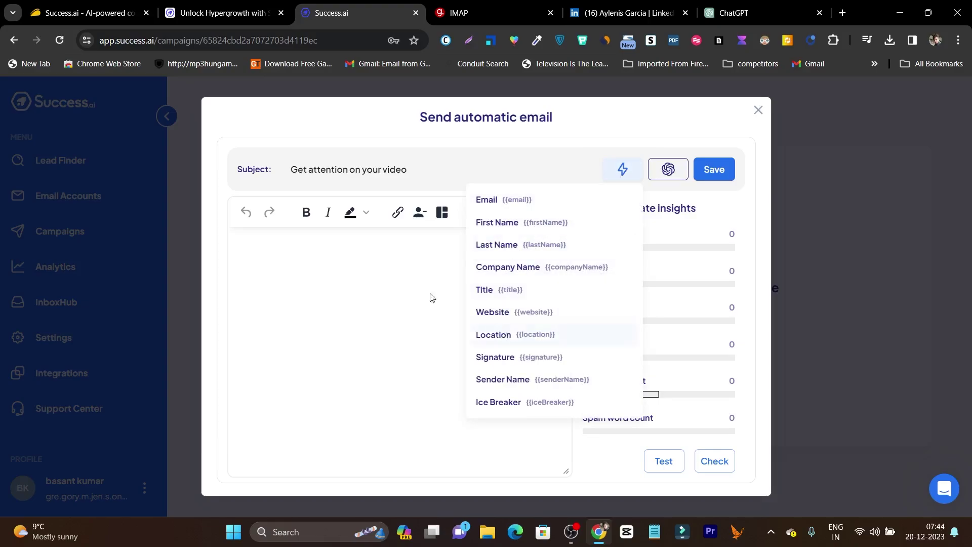
pyautogui.click(288, 264)
pyautogui.write('H')
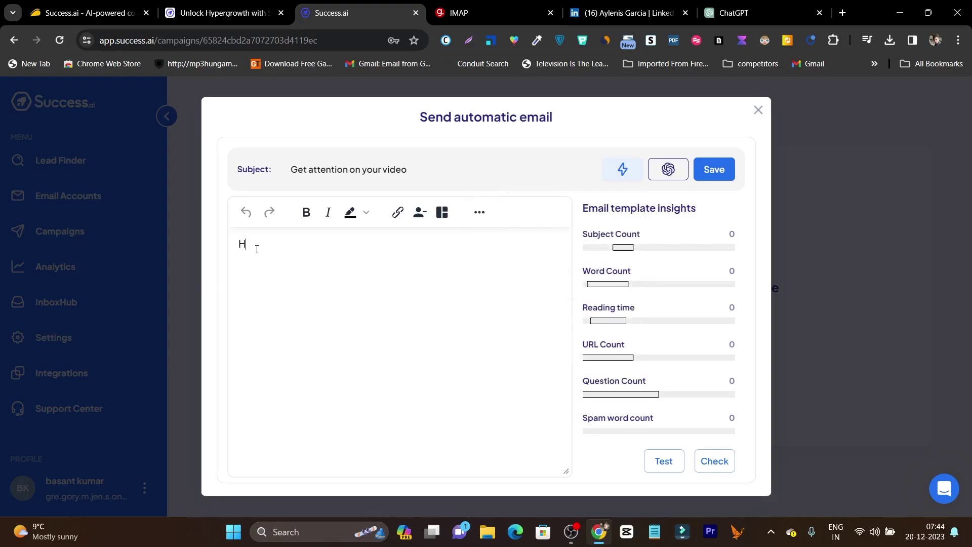
pyautogui.write('i')
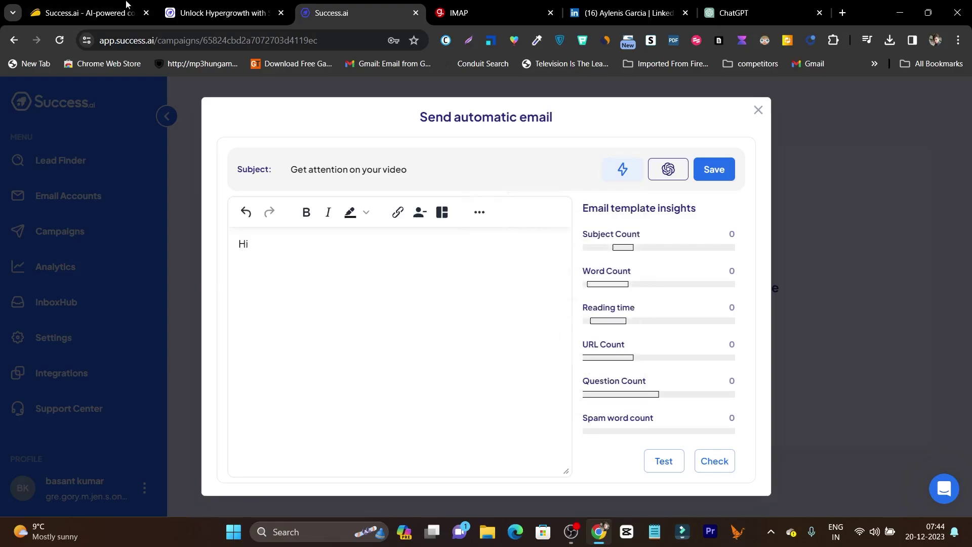
pyautogui.click(622, 169)
pyautogui.click(517, 224)
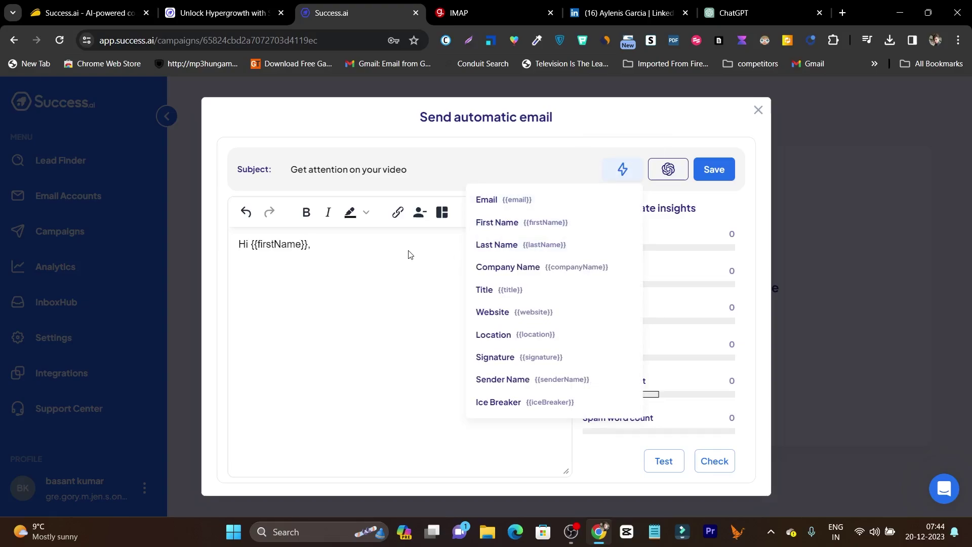
pyautogui.write(',')
pyautogui.press('Return')
# - Generate the email's subject and content with the AI writer and read the draft through to the signature
pyautogui.click(670, 170)
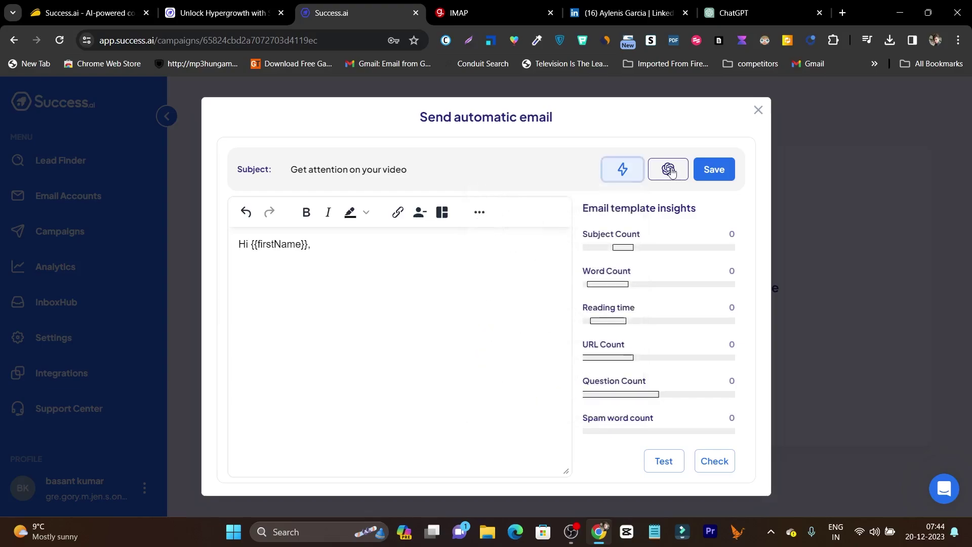
pyautogui.click(671, 171)
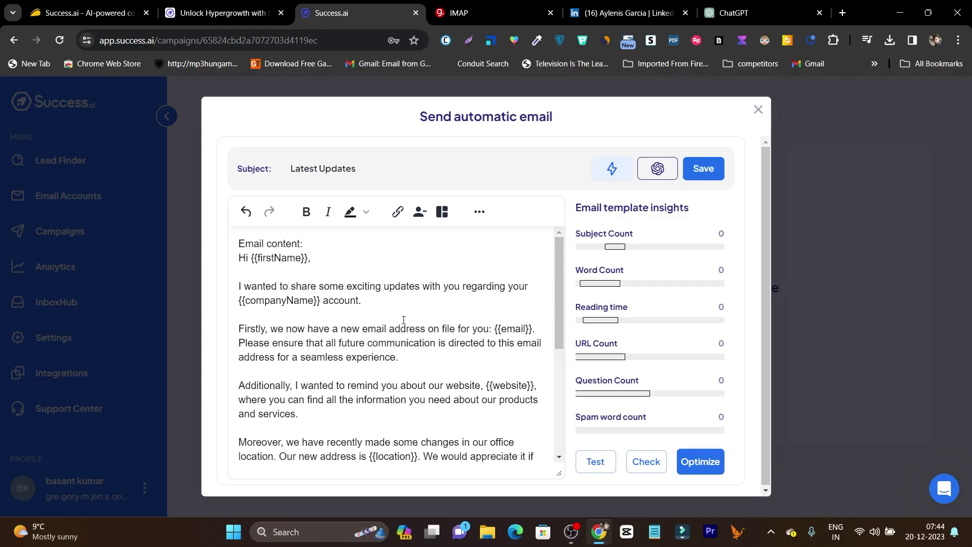
pyautogui.scroll(-3, 404, 319)
pyautogui.scroll(3, 434, 340)
pyautogui.scroll(-2, 491, 337)
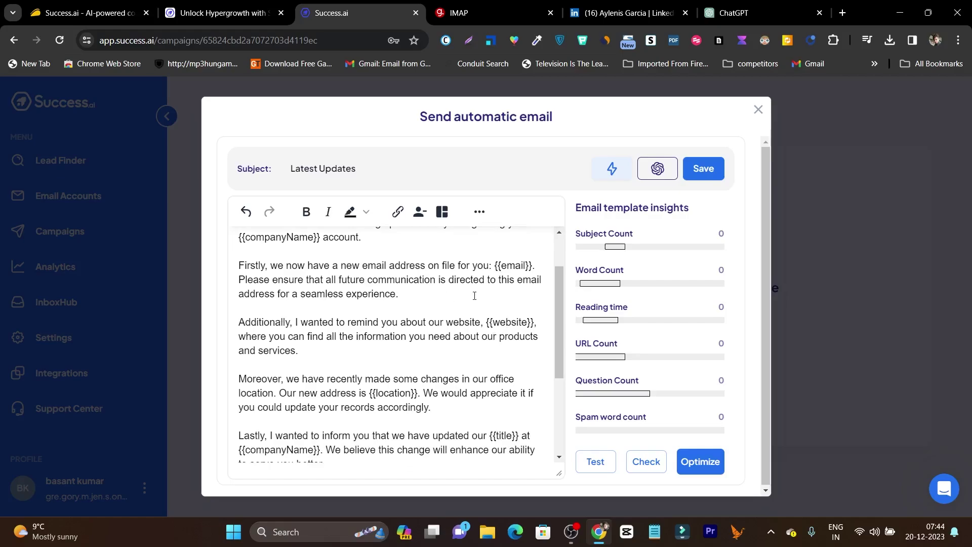
pyautogui.scroll(-2, 474, 295)
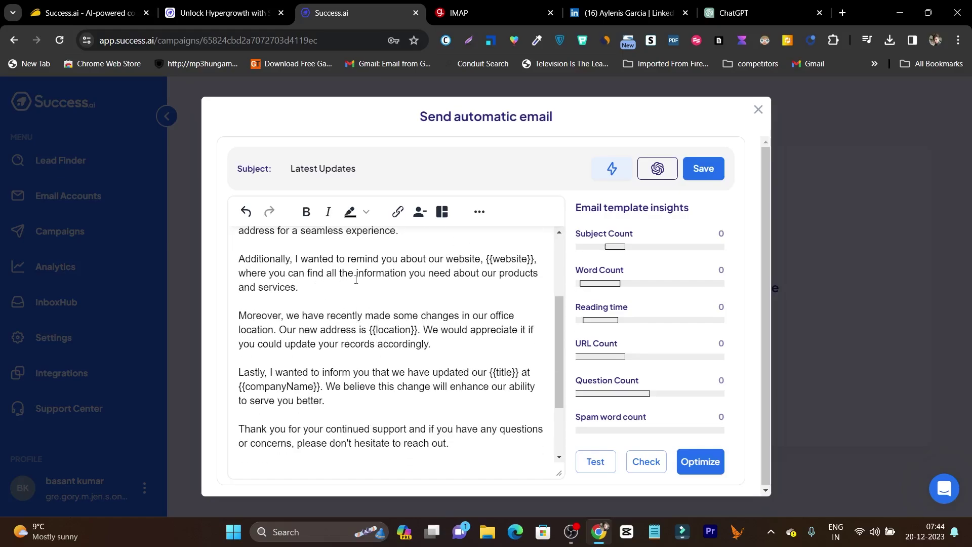
pyautogui.scroll(-3, 434, 277)
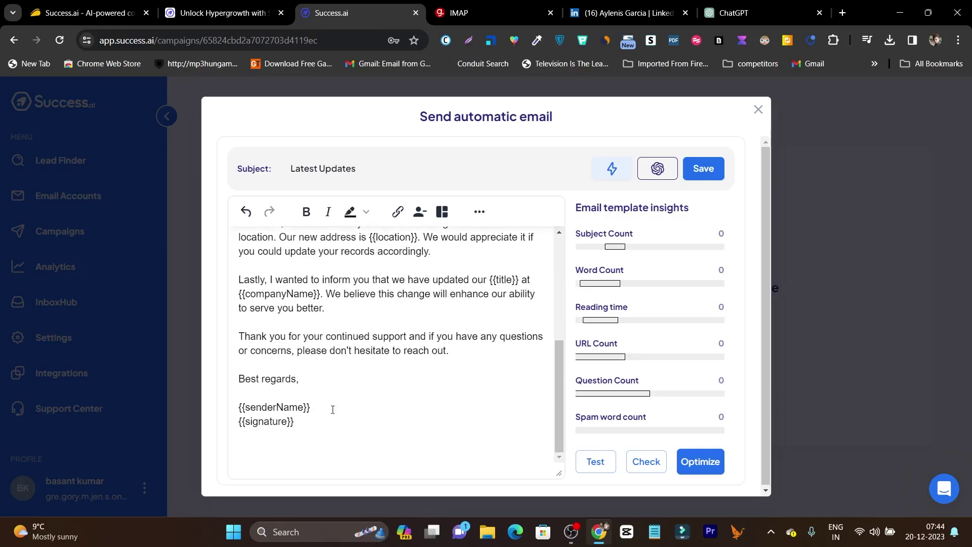
# - Delete all the generated body text below the "Hi {{firstName}}," greeting
pyautogui.scroll(7, 396, 434)
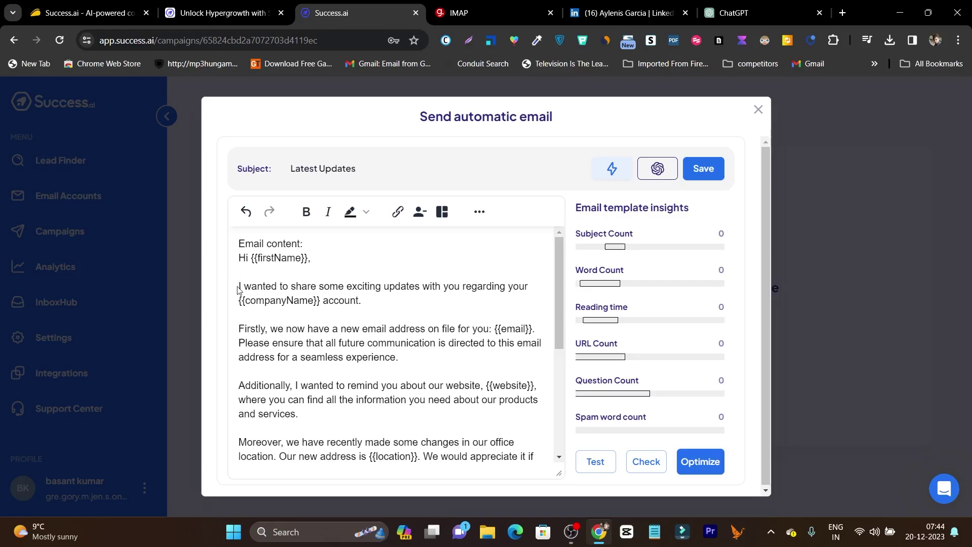
pyautogui.moveTo(239, 286)
pyautogui.mouseDown()
pyautogui.moveTo(300, 341)
pyautogui.moveTo(369, 489)
pyautogui.moveTo(436, 466)
pyautogui.mouseUp()
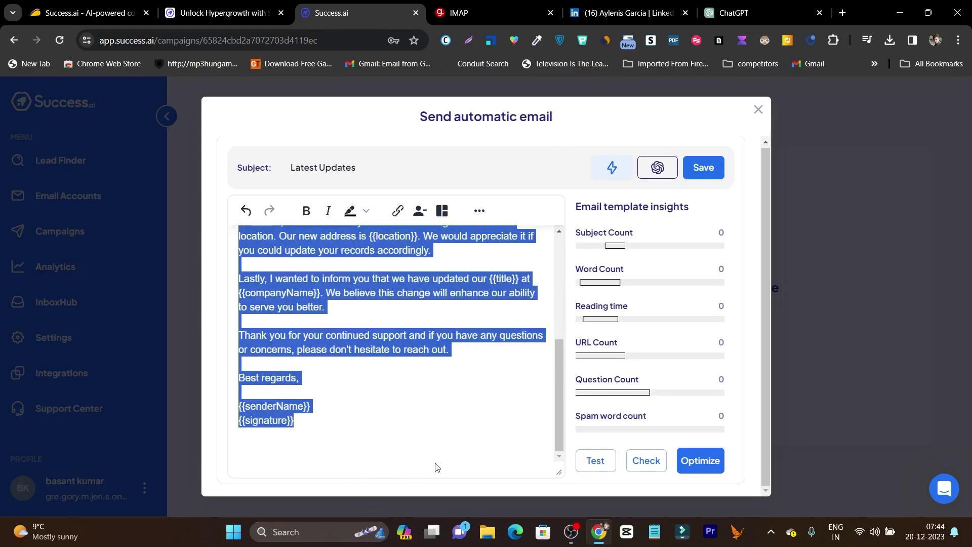
pyautogui.press('BackSpace')
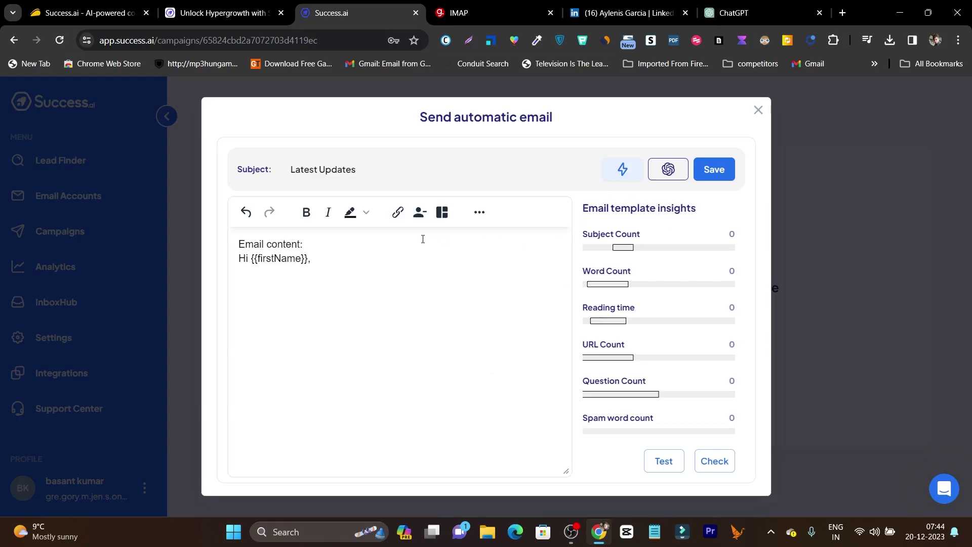
# - Switch to ChatGPT and review the prompt and generated cold email offering video editing services
pyautogui.click(747, 6)
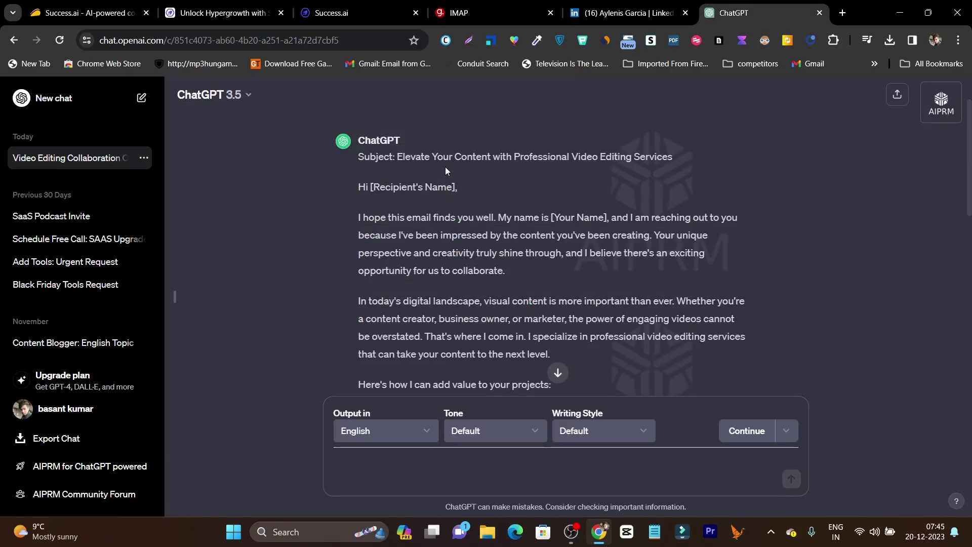
pyautogui.scroll(2, 415, 175)
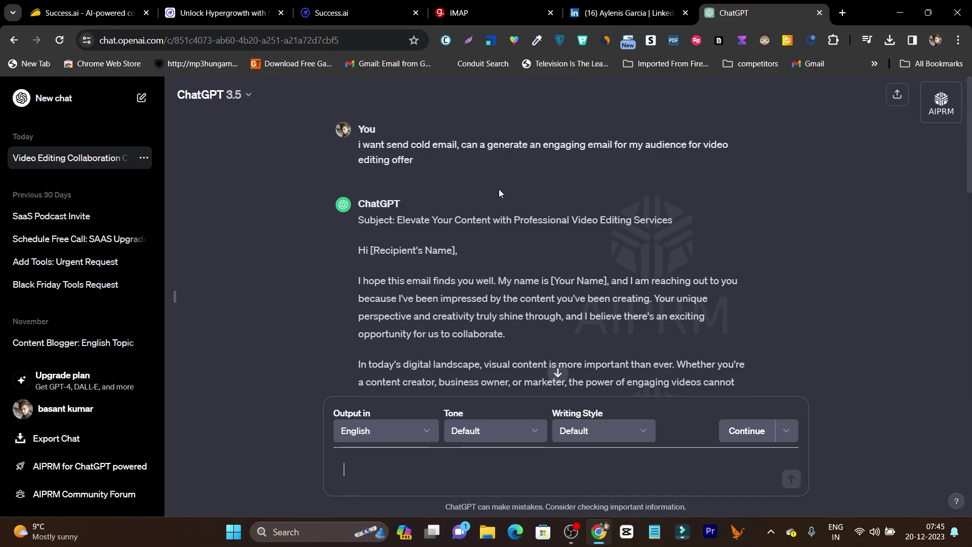
pyautogui.scroll(-1, 489, 217)
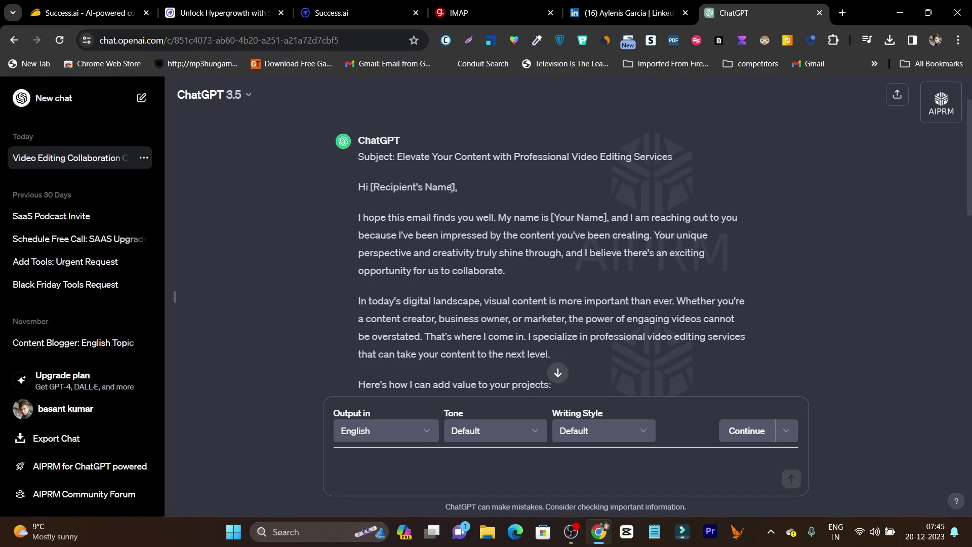
# - Copy the whole generated cold email from ChatGPT and paste it below the greeting in the Success.ai email body
pyautogui.scroll(-1, 352, 224)
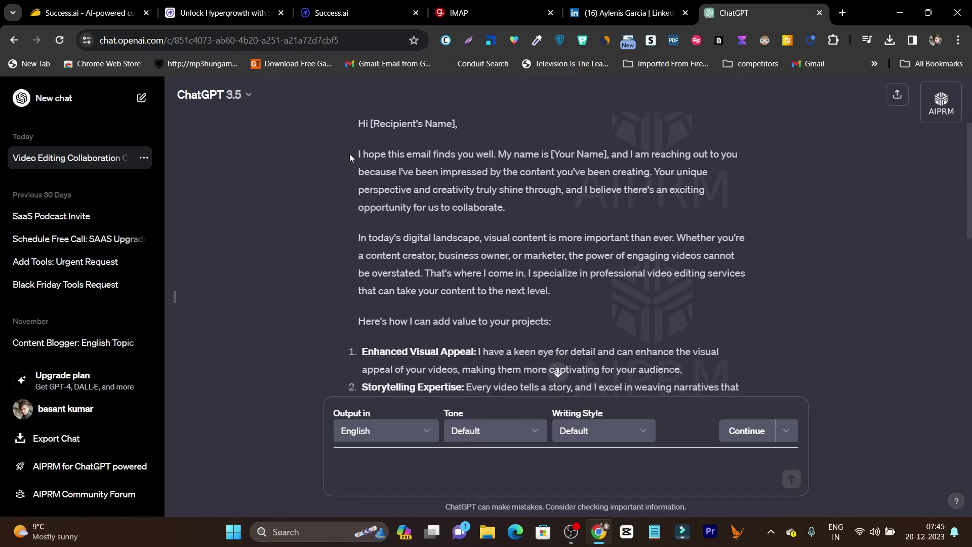
pyautogui.moveTo(357, 124); pyautogui.dragTo(725, 290)
pyautogui.click(368, 157)
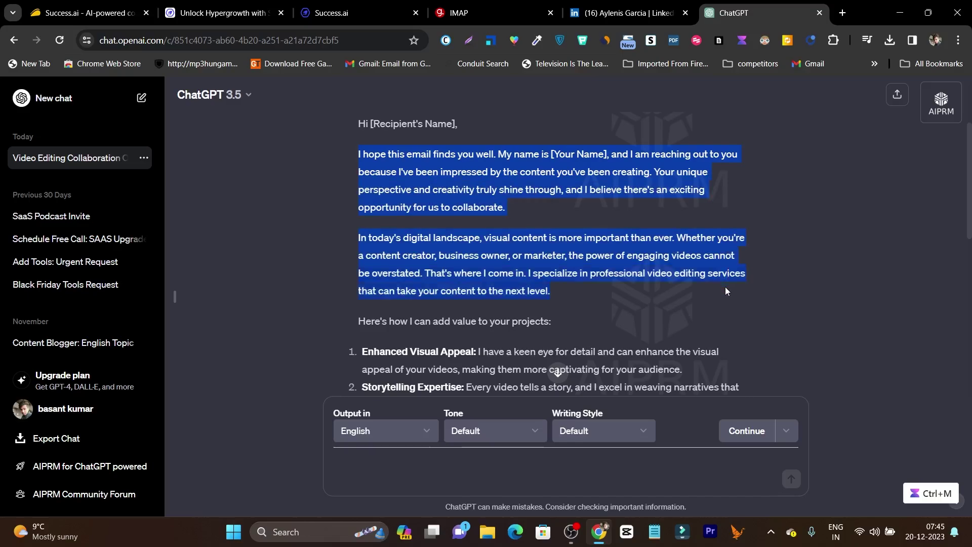
pyautogui.moveTo(727, 296); pyautogui.dragTo(660, 384)
pyautogui.moveTo(526, 345); pyautogui.dragTo(490, 342)
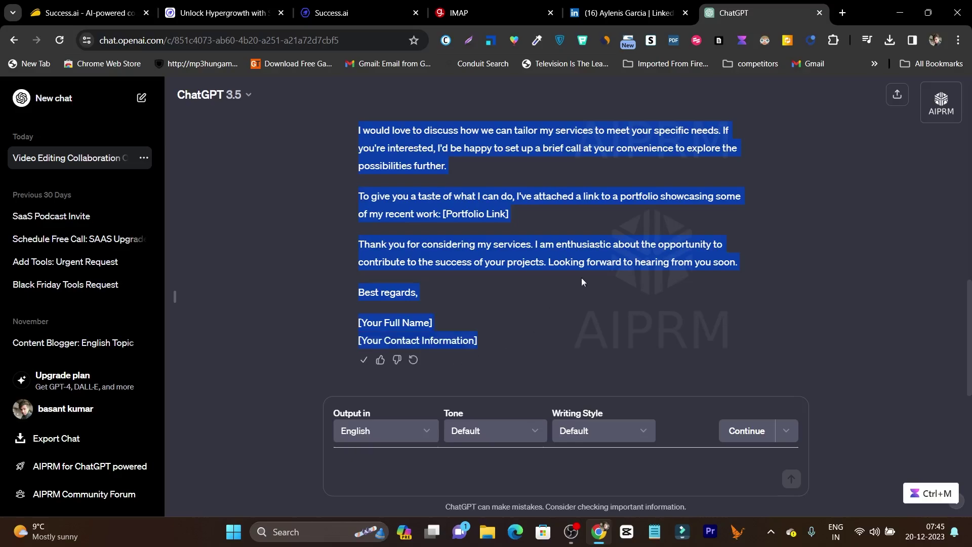
pyautogui.click(334, 13)
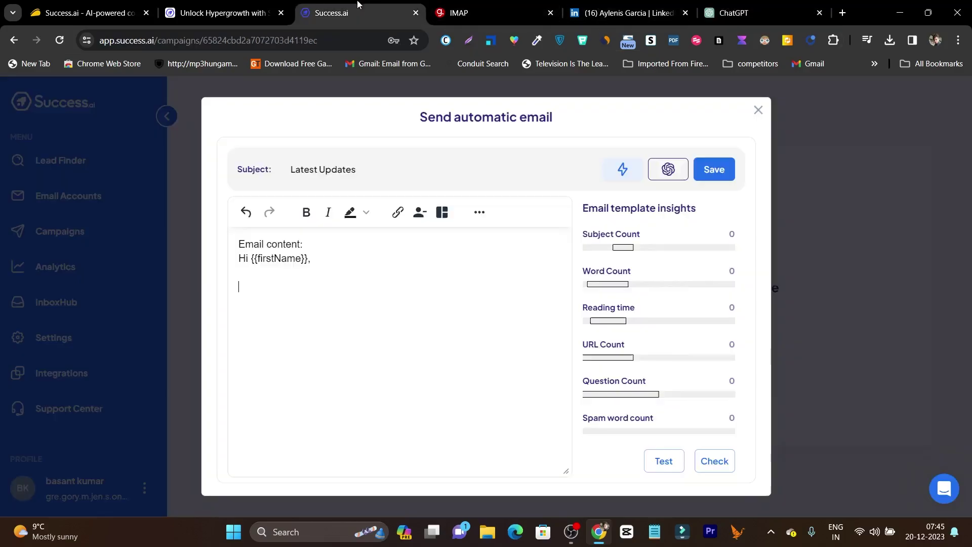
pyautogui.click(291, 332)
pyautogui.hotkey('ctrl', 'v')
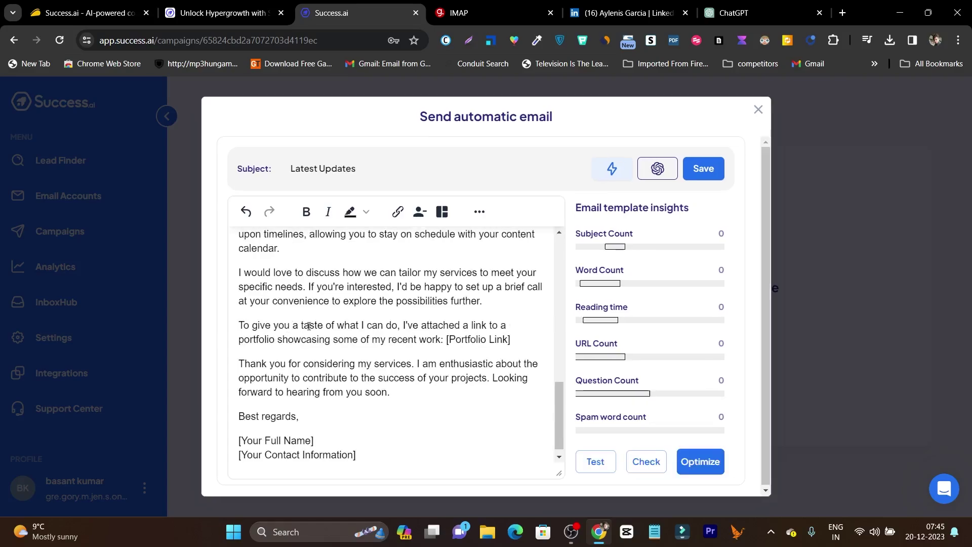
# - Delete the "Email content:" label and the pasted "Subject: Elevate Your Content with Professional Video Editing Services" line from the email body
pyautogui.scroll(10, 321, 319)
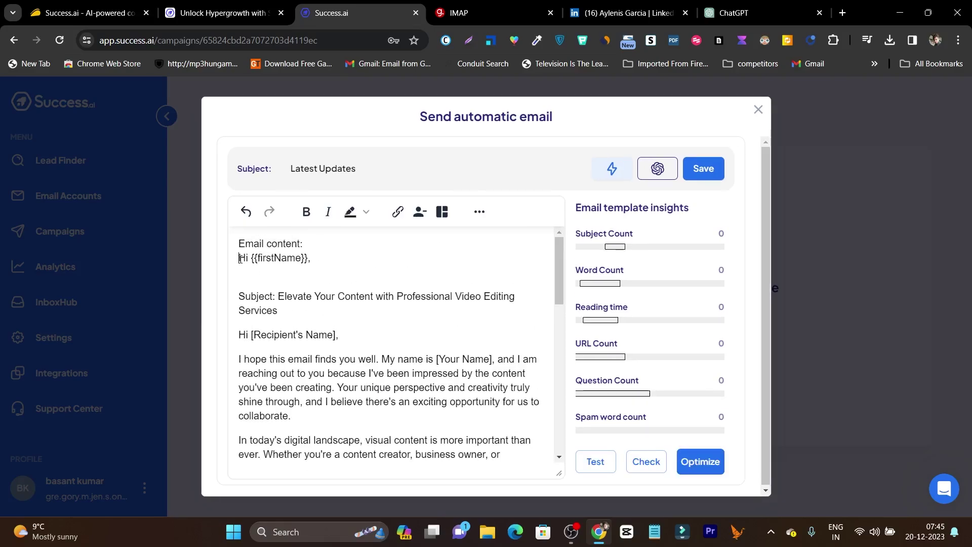
pyautogui.moveTo(240, 258); pyautogui.dragTo(233, 243)
pyautogui.press('BackSpace')
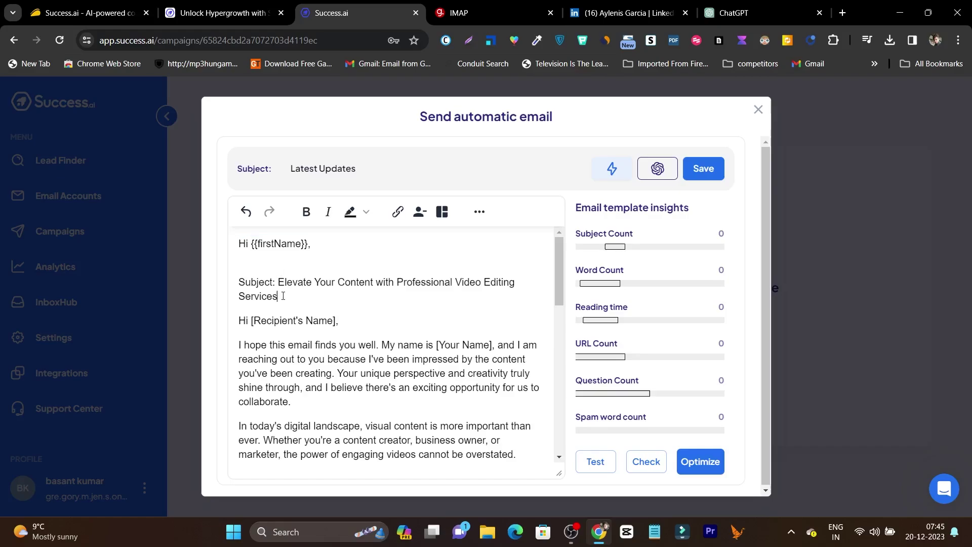
pyautogui.moveTo(289, 298); pyautogui.dragTo(234, 288)
pyautogui.press('BackSpace')
pyautogui.press('BackSpace')
pyautogui.press('BackSpace')
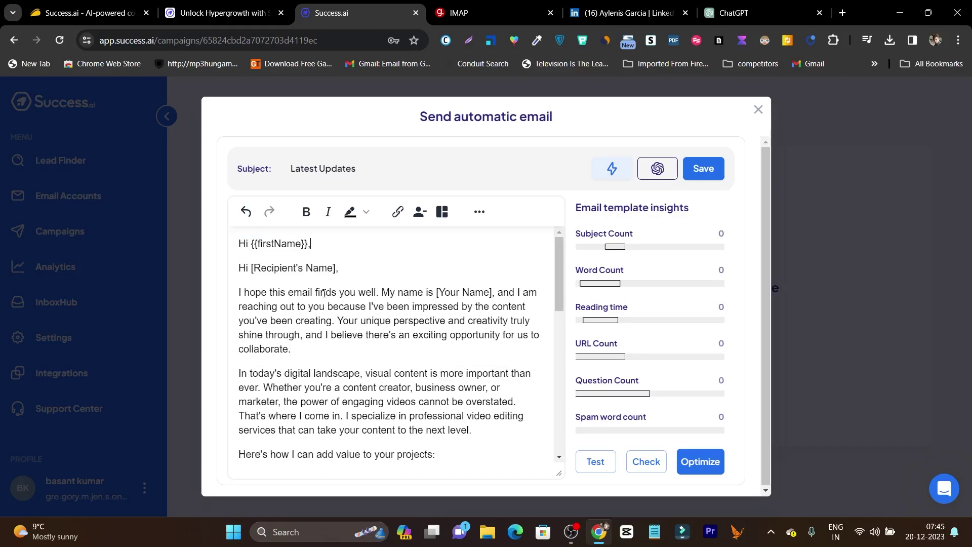
# - Remove the duplicate "Hi [Recipient's Name]," greeting and the blank line it leaves in the email body
pyautogui.scroll(-3, 367, 267)
pyautogui.scroll(3, 353, 288)
pyautogui.moveTo(348, 264); pyautogui.dragTo(236, 268)
pyautogui.press('BackSpace')
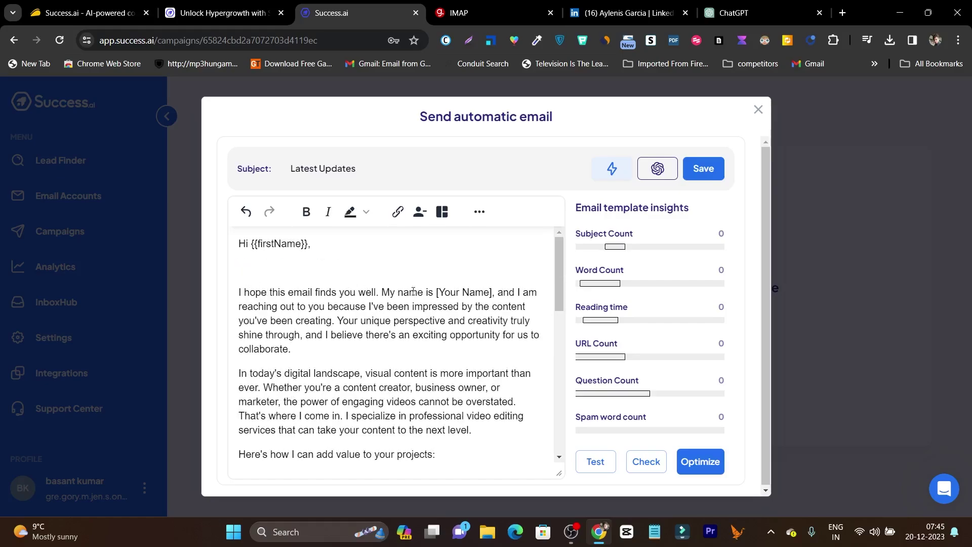
pyautogui.press('BackSpace')
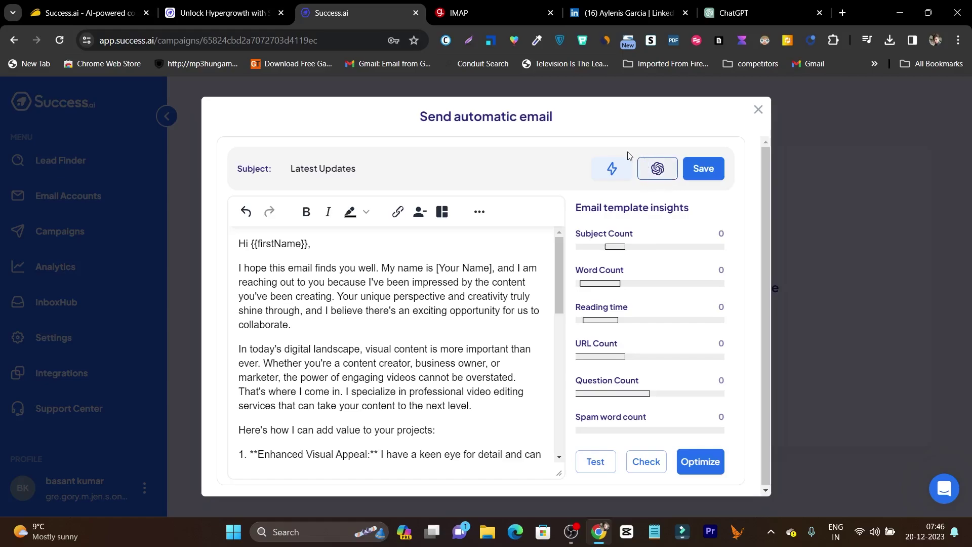
# - Switch to ChatGPT to review the cold email prompt for the video editing offer, and return to the Success.ai email editor
pyautogui.click(731, 13)
pyautogui.scroll(5, 595, 320)
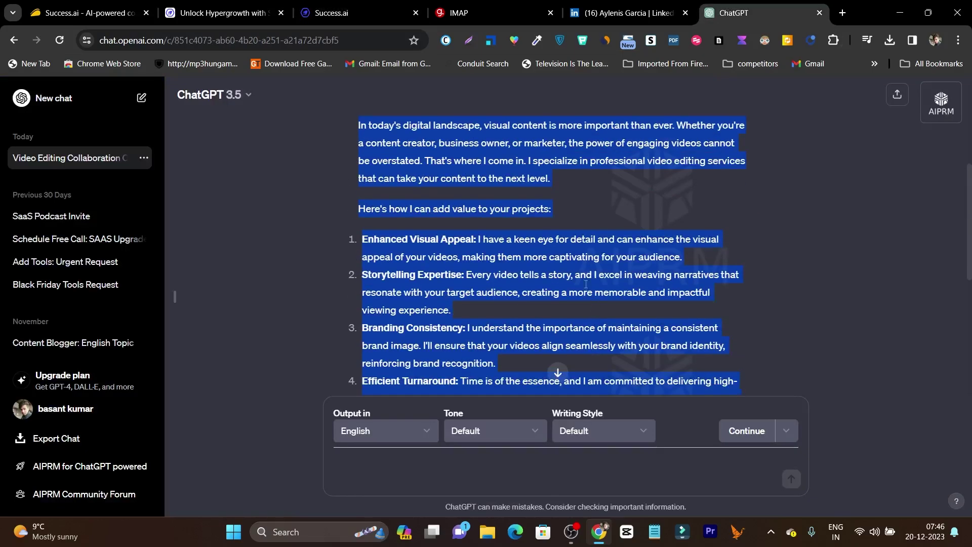
pyautogui.scroll(5, 586, 284)
pyautogui.moveTo(472, 175); pyautogui.dragTo(363, 149)
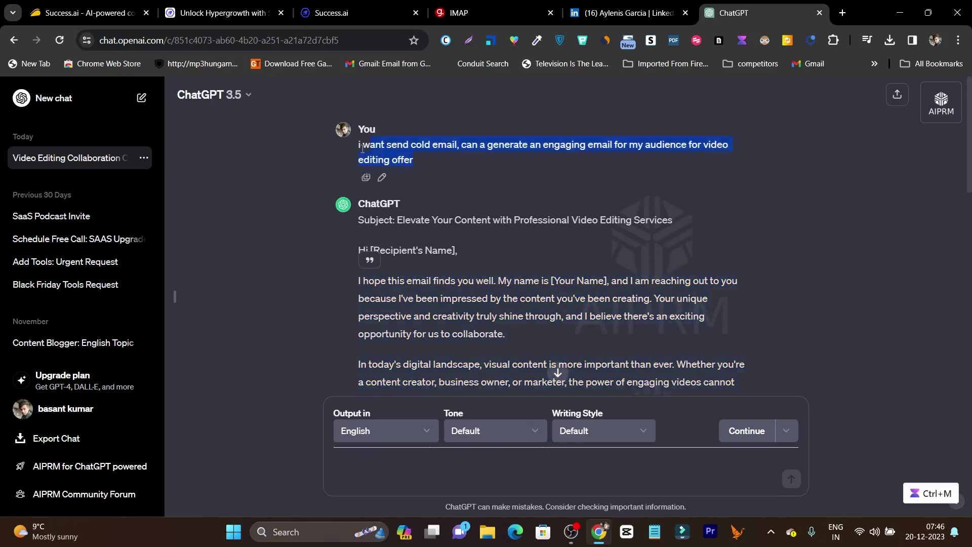
pyautogui.scroll(-5, 625, 181)
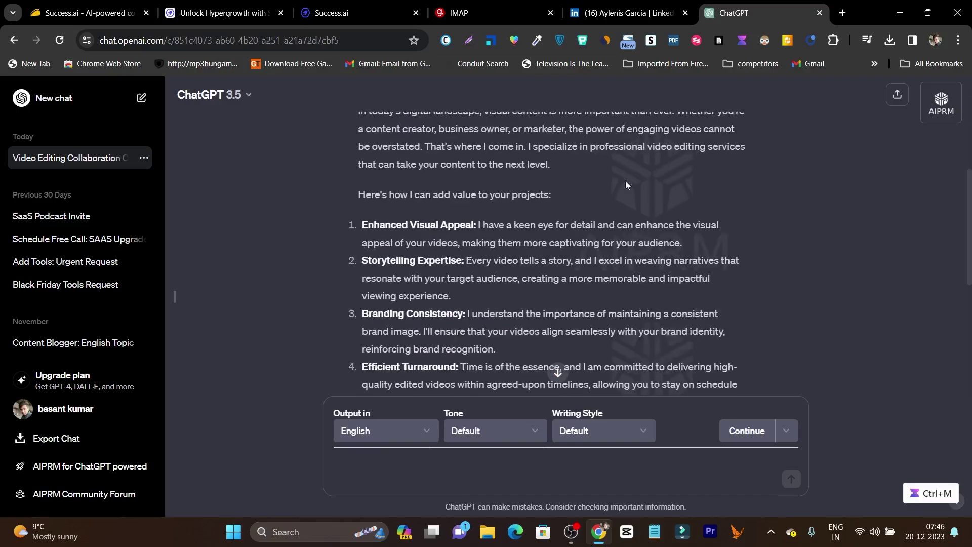
pyautogui.click(613, 1)
pyautogui.click(367, 7)
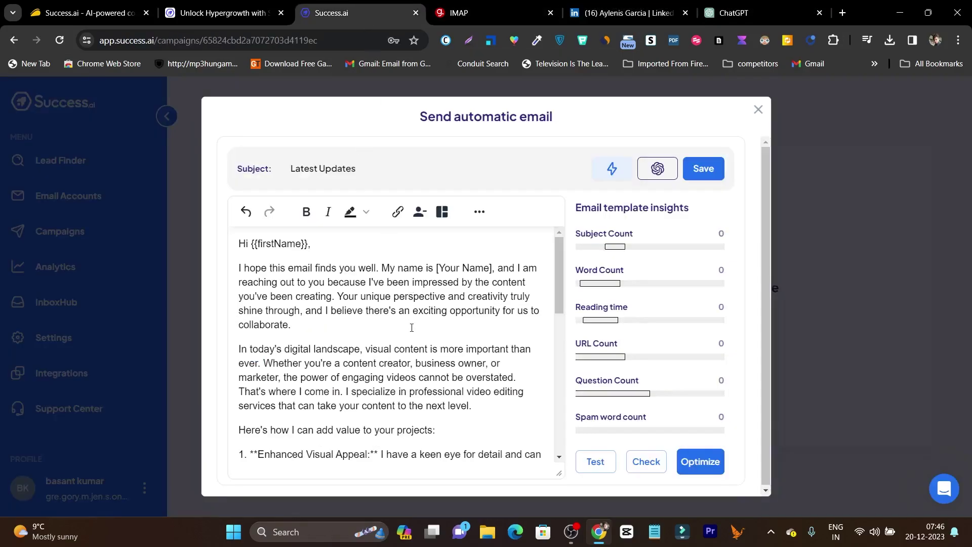
# - Optimize the pasted email text with the built-in AI and read the rewritten version
pyautogui.scroll(-10, 412, 328)
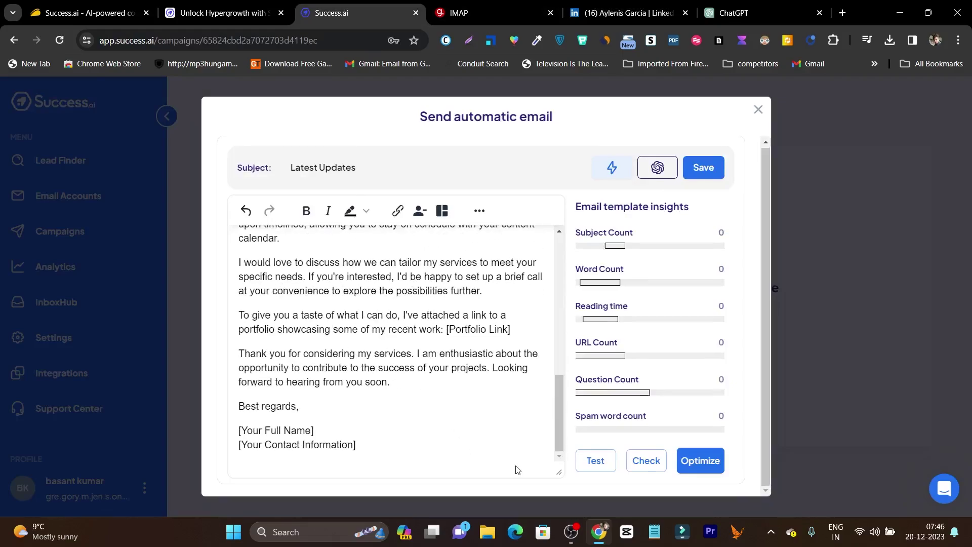
pyautogui.click(705, 460)
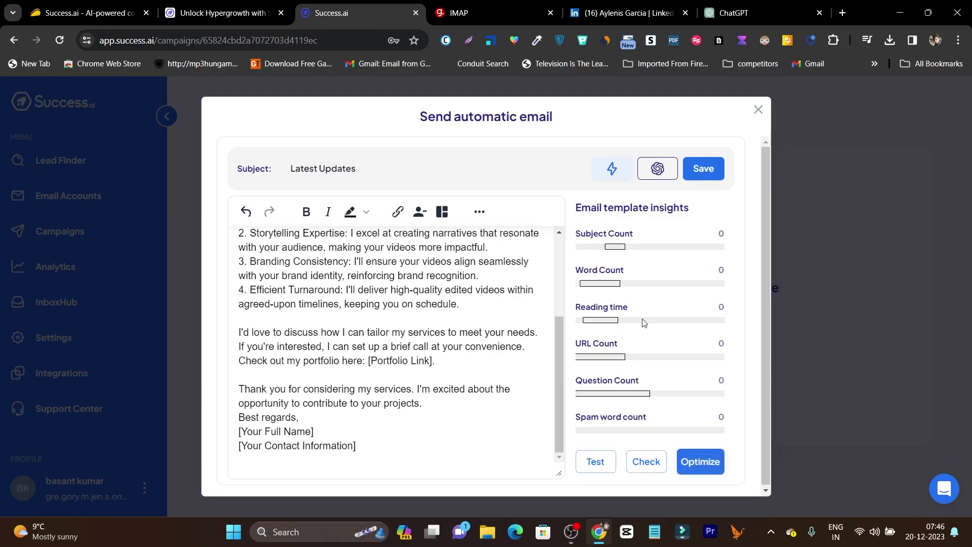
pyautogui.scroll(3, 530, 434)
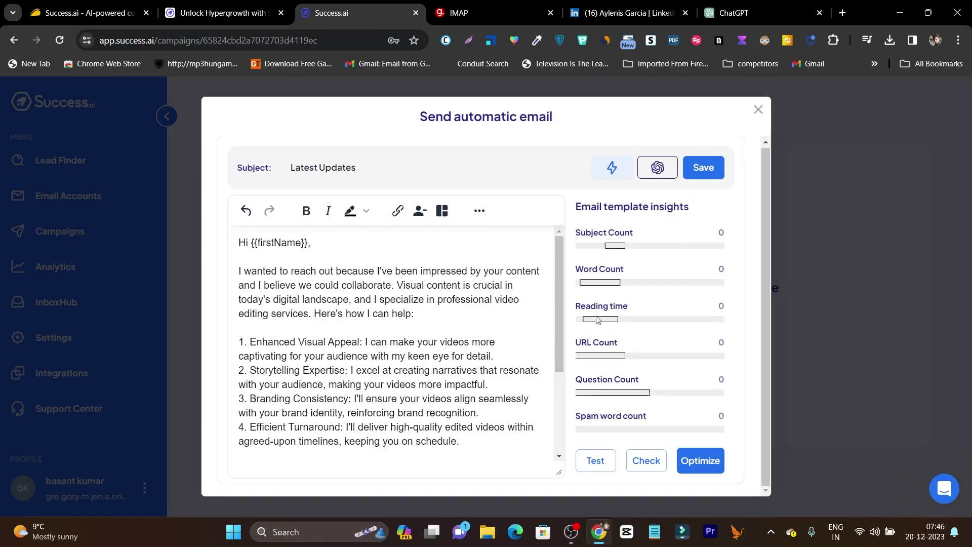
pyautogui.scroll(-1, 671, 272)
# - Run the AI optimization on the email a second time and read the new version through to the signature
pyautogui.click(700, 461)
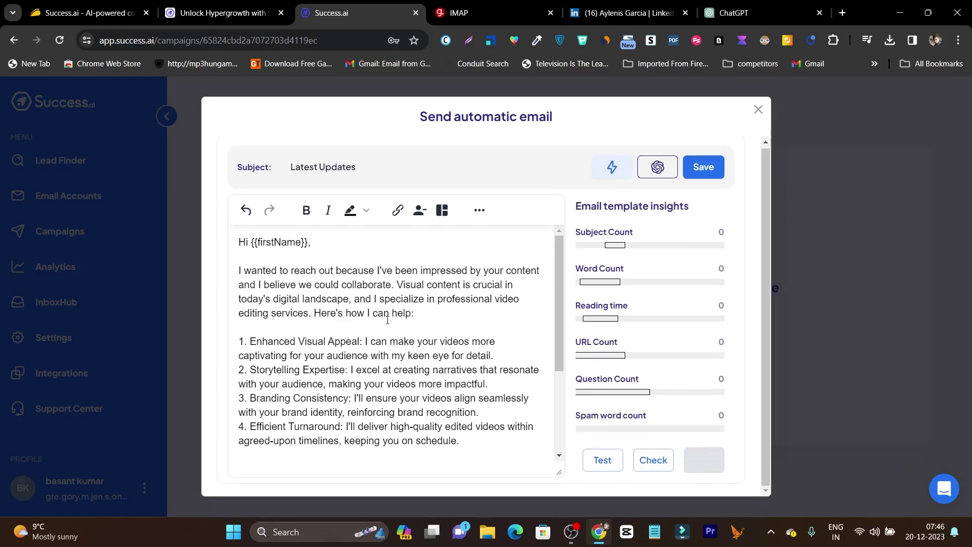
pyautogui.scroll(-3, 473, 321)
pyautogui.scroll(3, 474, 321)
pyautogui.scroll(-3, 397, 369)
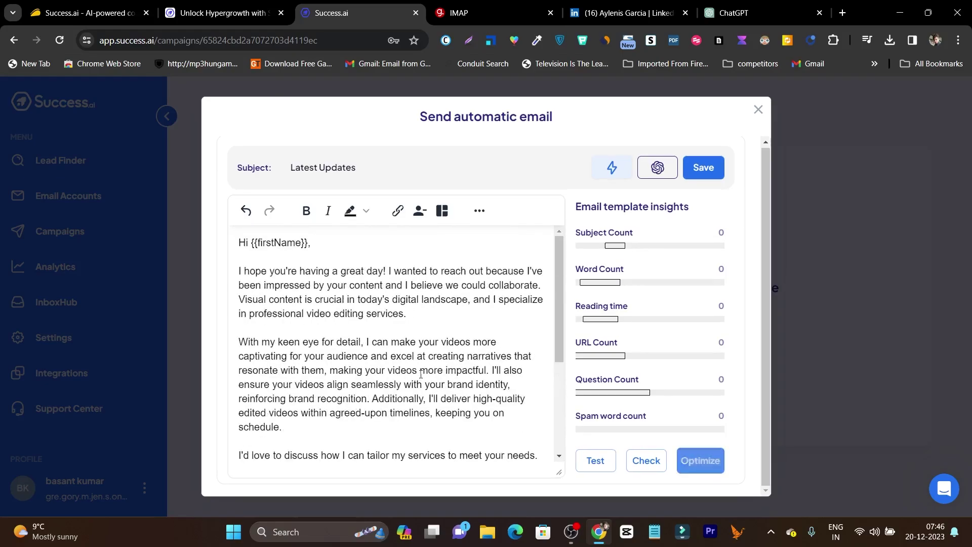
pyautogui.scroll(-3, 384, 364)
pyautogui.scroll(3, 378, 363)
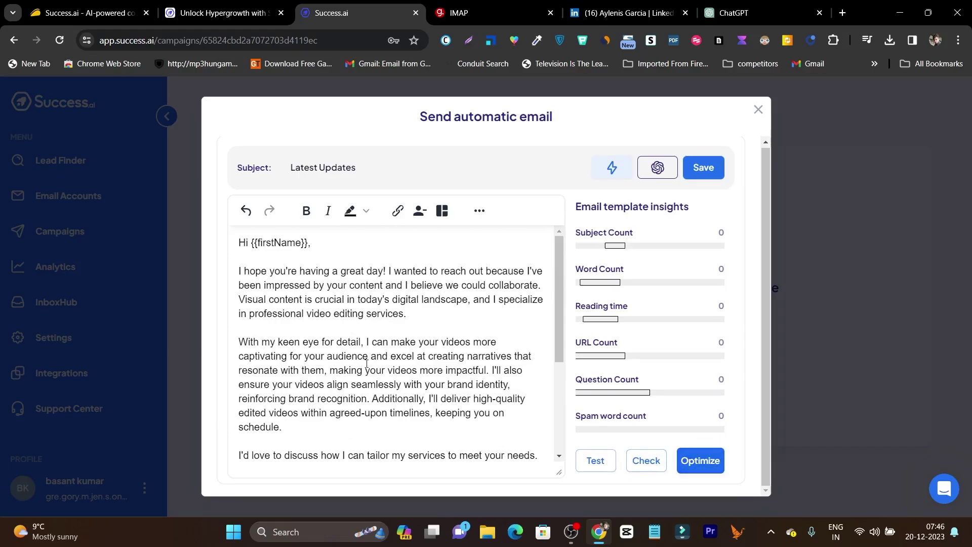
pyautogui.scroll(-3, 271, 292)
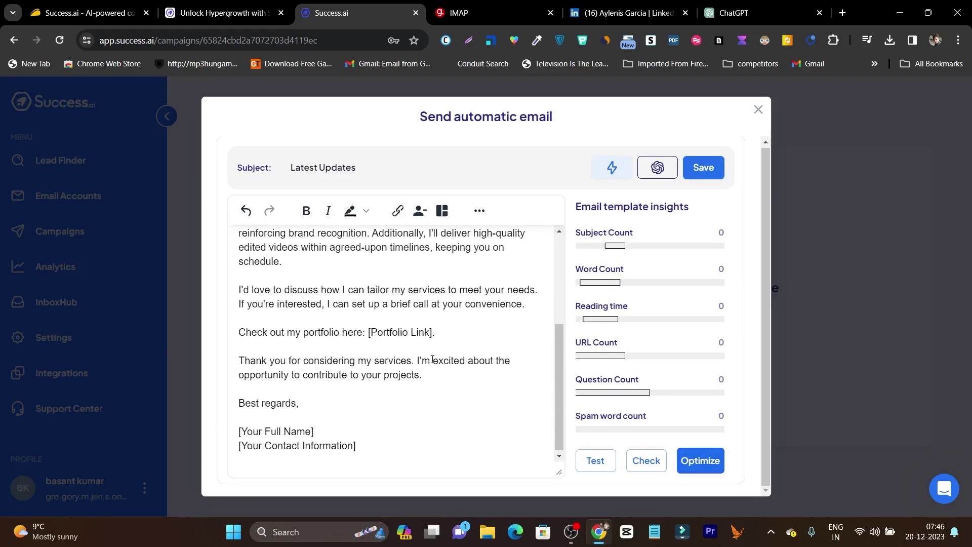
pyautogui.scroll(3, 271, 292)
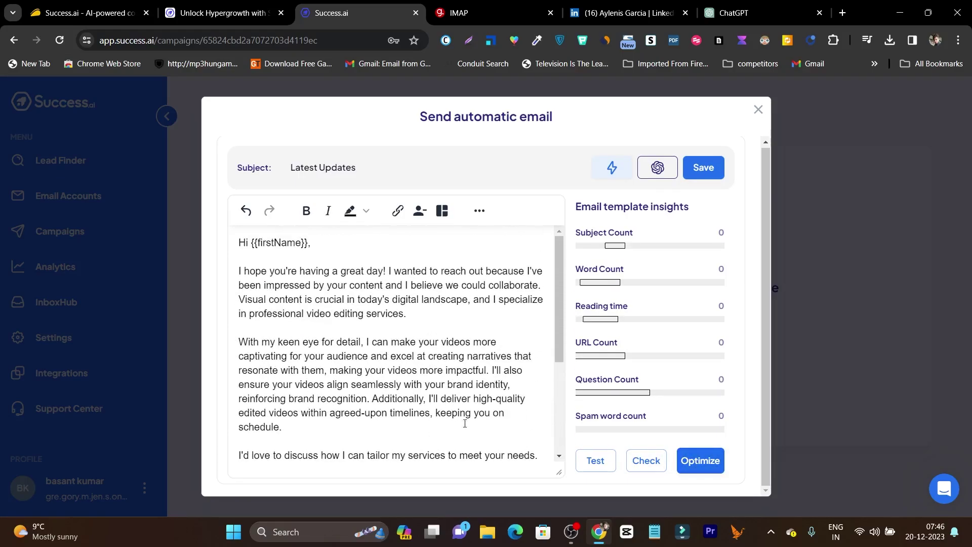
# - Check the email's template insights and save the email as Step 1 of the campaign sequence
pyautogui.click(645, 463)
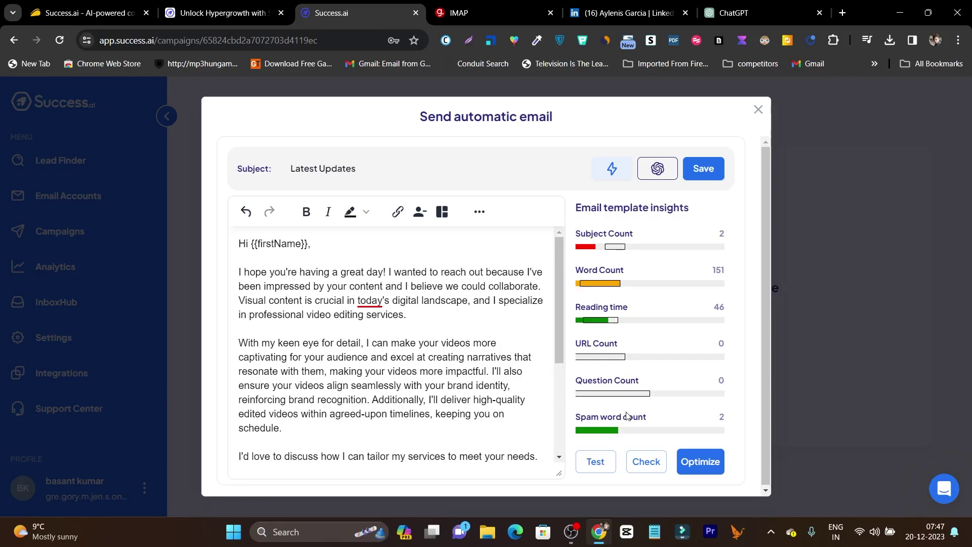
pyautogui.click(708, 173)
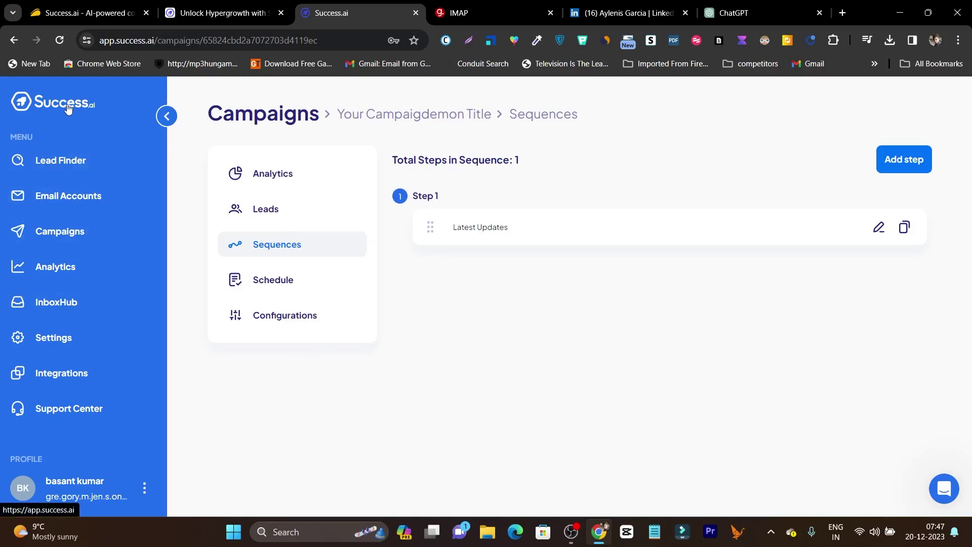
# - Switch to the AppSumo page for Success.ai and review the deal's TL;DR, feature overview and License Tier 1 price
pyautogui.click(86, 13)
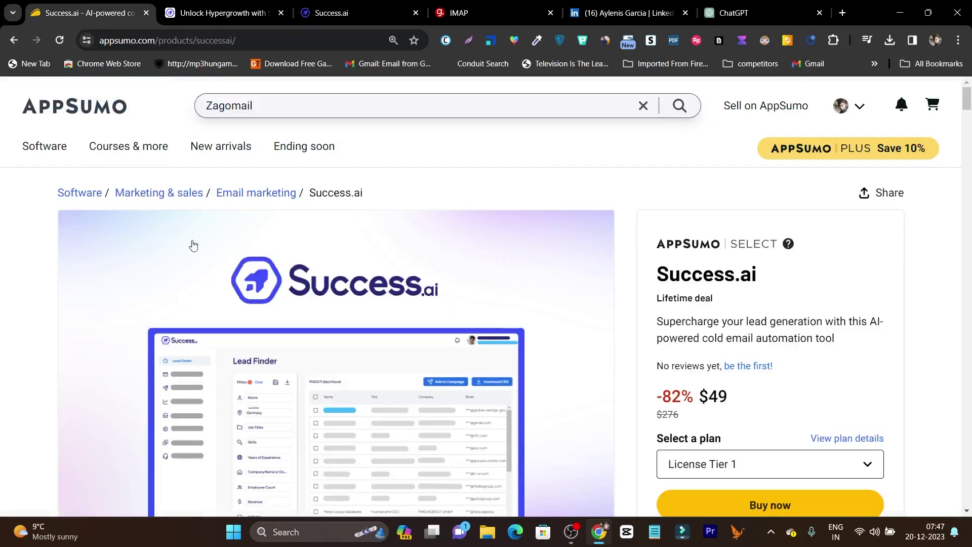
pyautogui.scroll(-10, 477, 279)
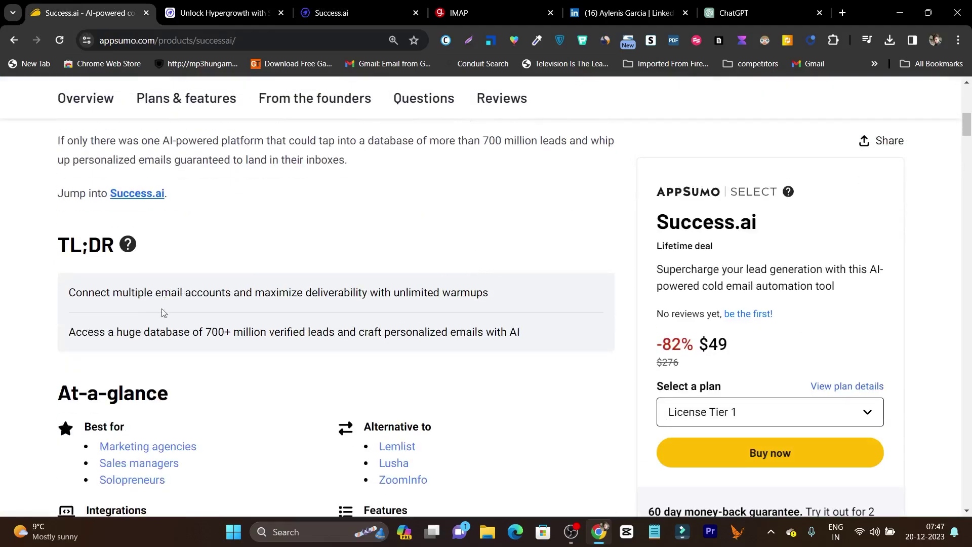
pyautogui.moveTo(203, 342); pyautogui.dragTo(338, 348)
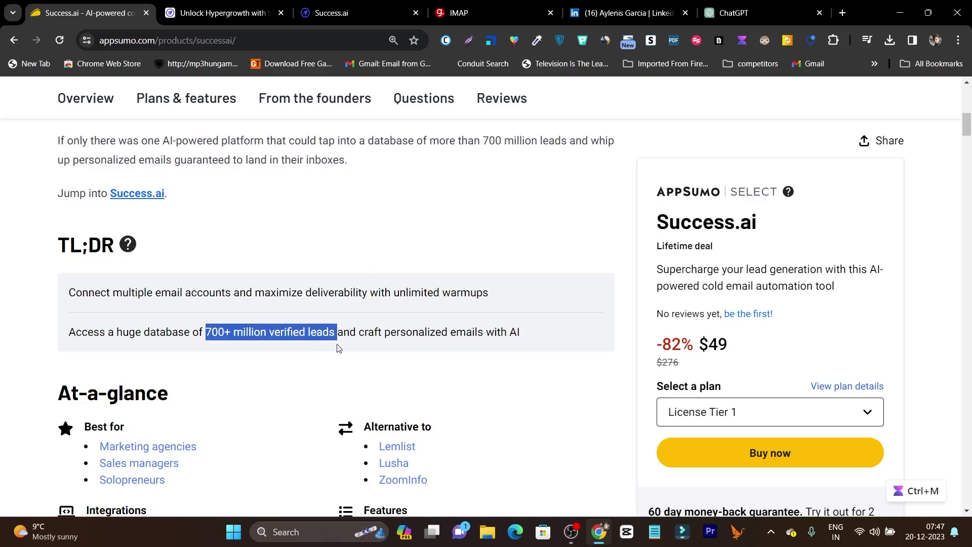
pyautogui.click(365, 314)
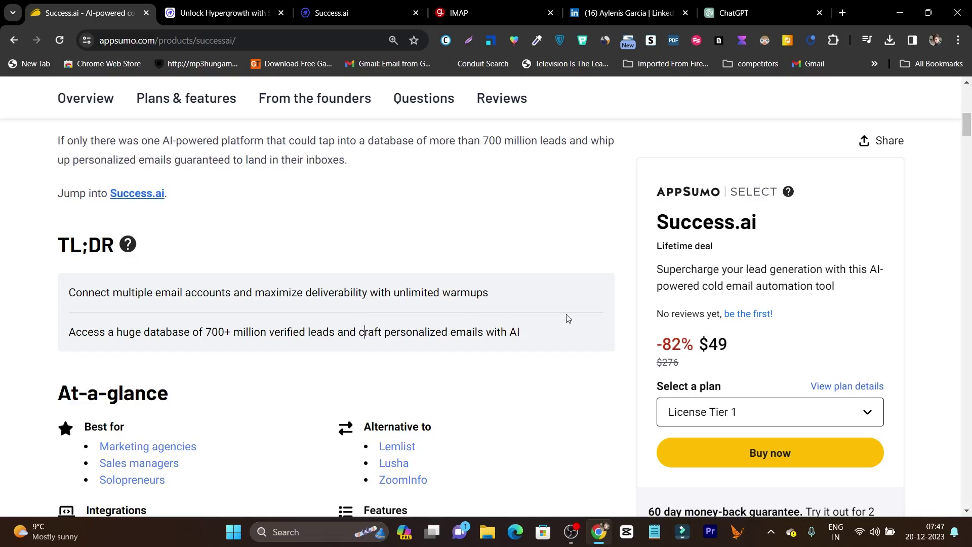
pyautogui.scroll(-10, 585, 315)
pyautogui.scroll(-15, 621, 311)
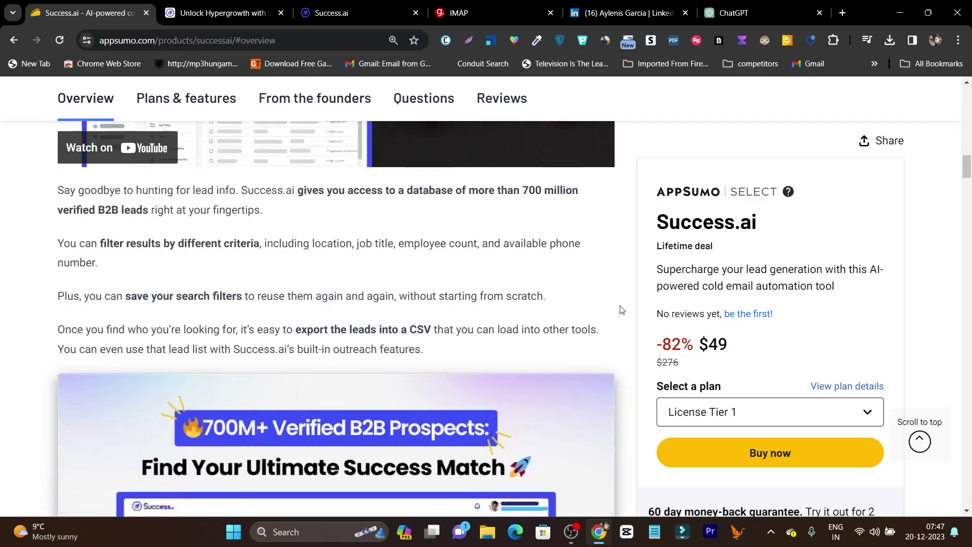
pyautogui.scroll(-2, 621, 310)
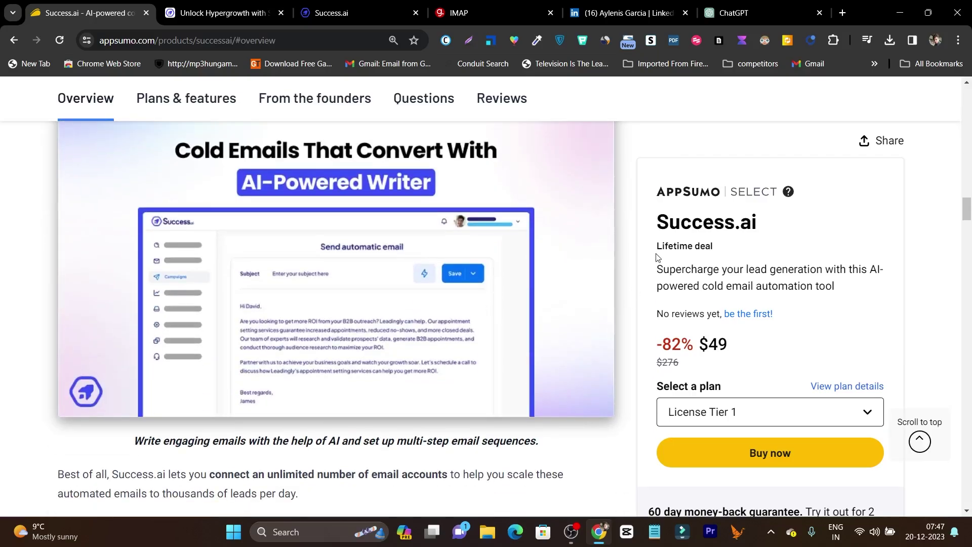
pyautogui.click(752, 350)
pyautogui.moveTo(727, 347)
pyautogui.mouseDown()
pyautogui.moveTo(679, 364)
pyautogui.moveTo(709, 347)
pyautogui.mouseUp()
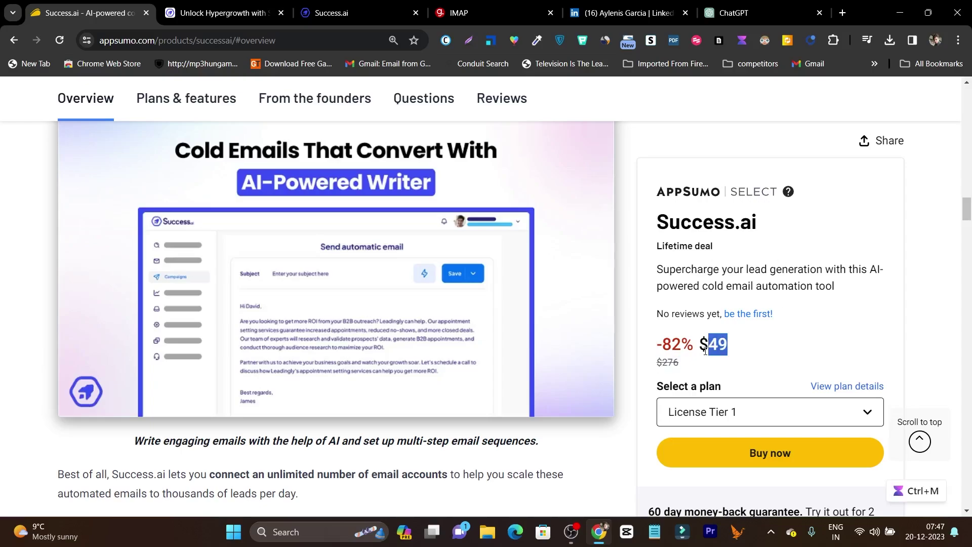
# - Switch to the Success.ai website and examine the yearly Sending & Warmup plans on its pricing page
pyautogui.click(351, 13)
pyautogui.hotkey('ctrl', 'pageup')
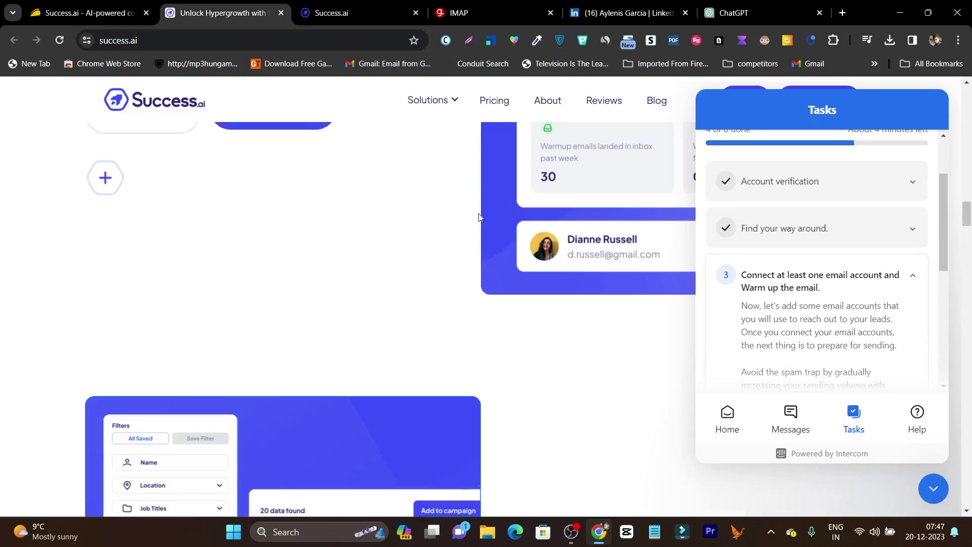
pyautogui.scroll(6, 479, 217)
pyautogui.click(489, 103)
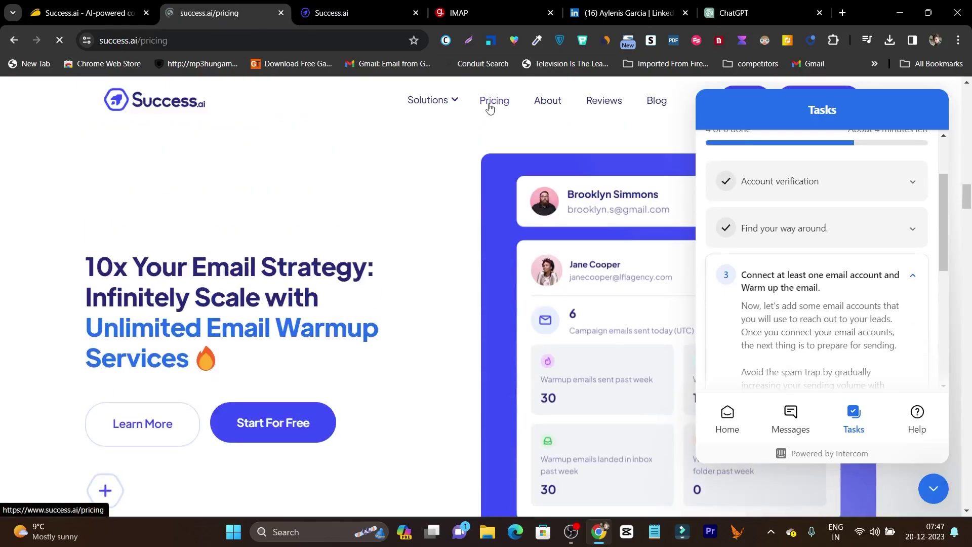
pyautogui.scroll(-2, 226, 304)
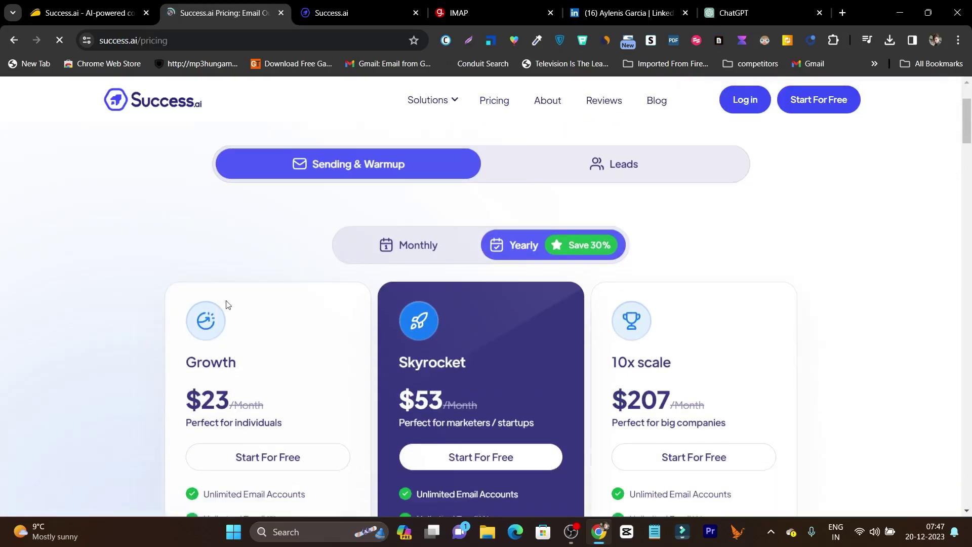
pyautogui.scroll(-1, 135, 304)
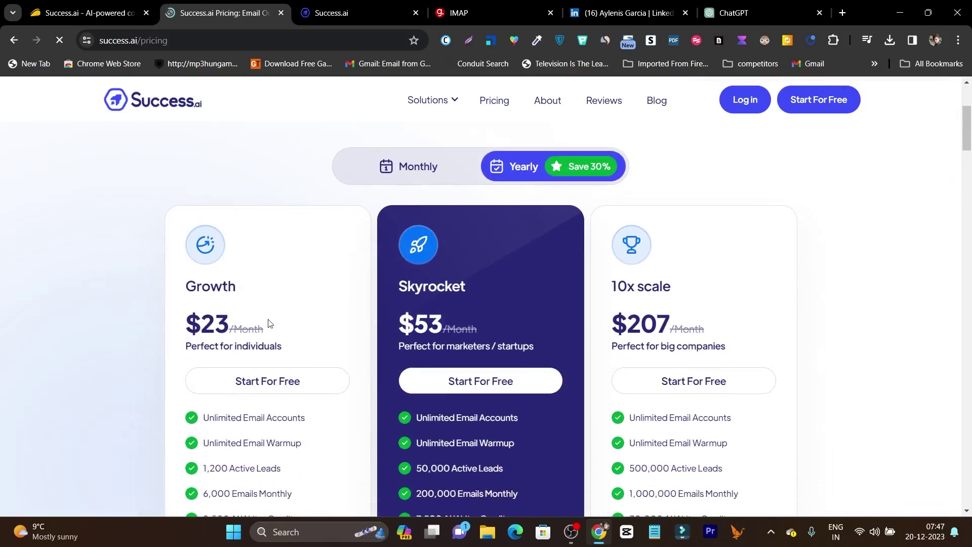
# - Show the monthly billing prices and examine the features of the Growth, Skyrocket and 10x scale plans
pyautogui.click(409, 170)
pyautogui.scroll(-1, 238, 309)
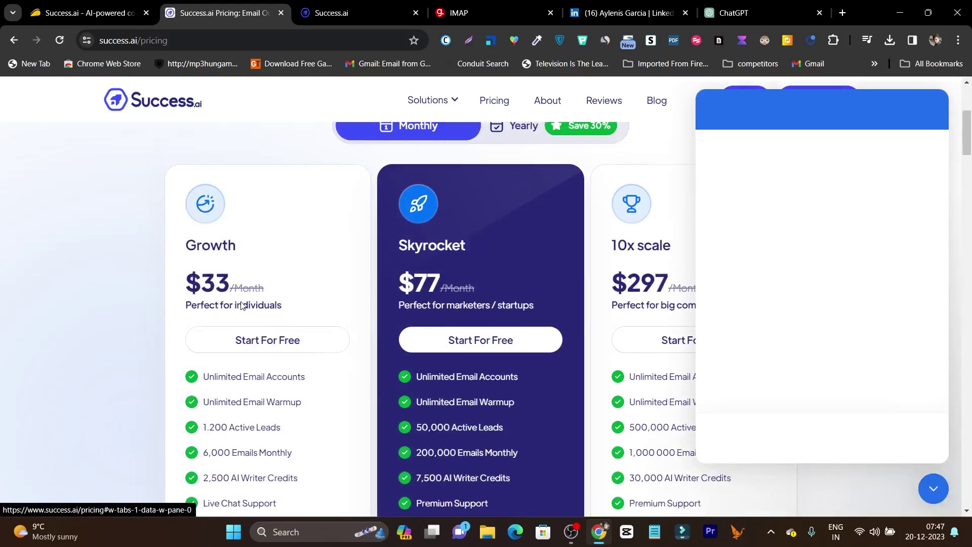
pyautogui.scroll(-1, 241, 305)
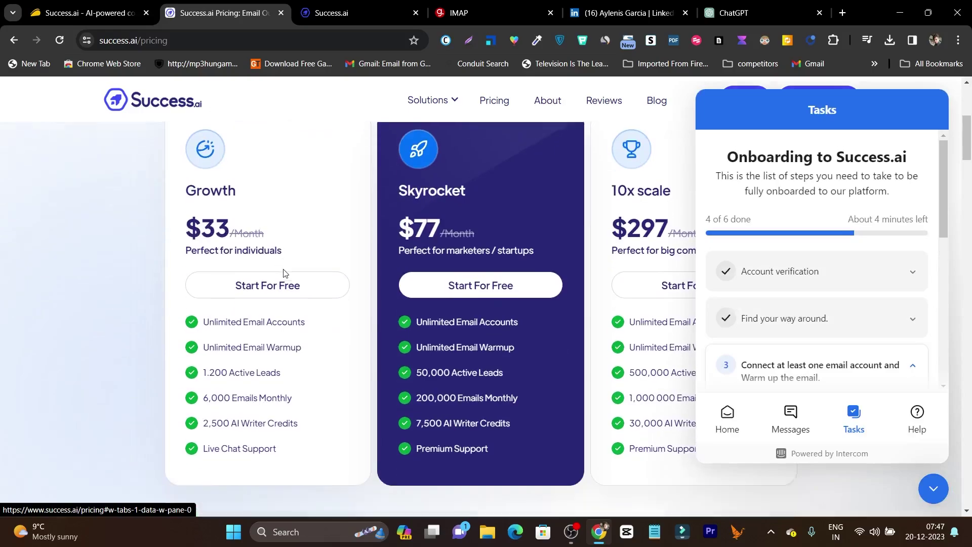
pyautogui.scroll(-3, 285, 274)
pyautogui.scroll(2, 278, 286)
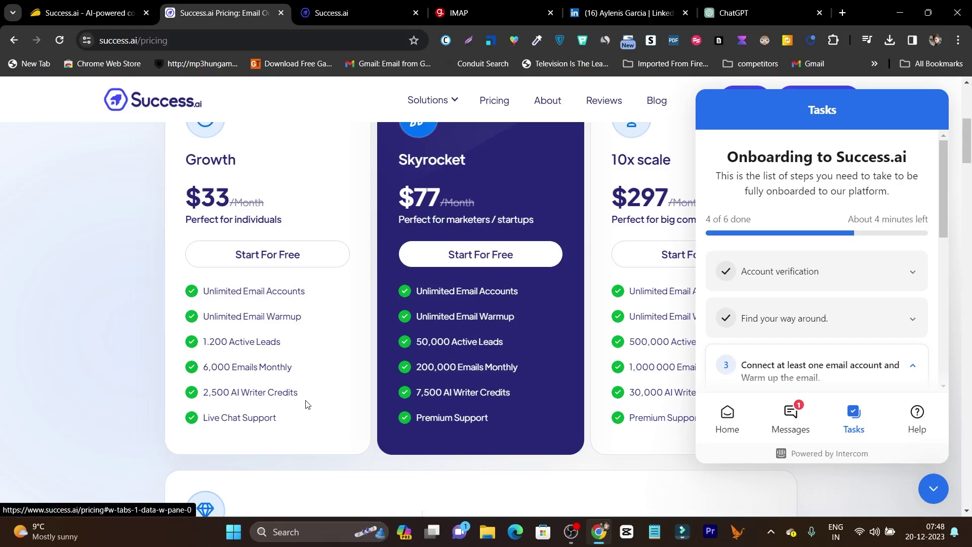
pyautogui.scroll(3, 248, 316)
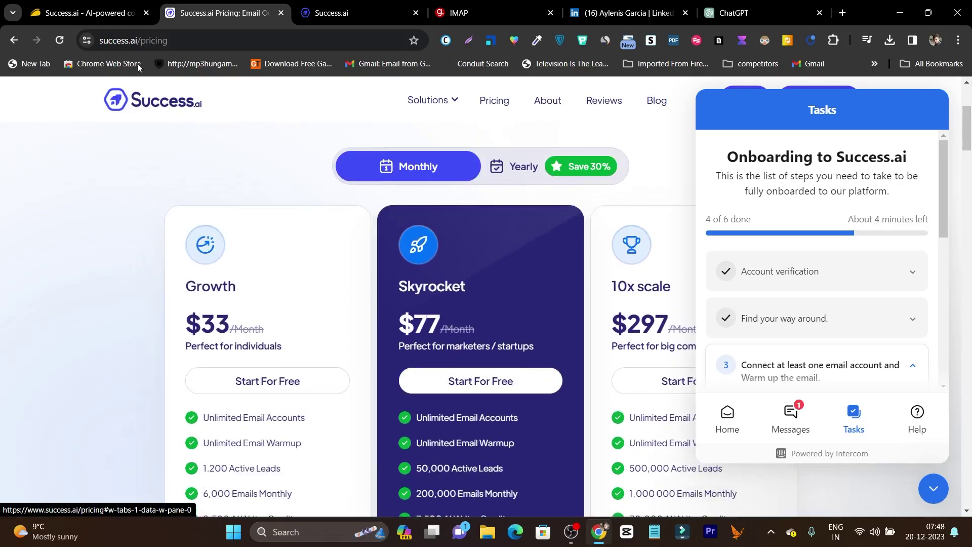
# - Check the Plans & features section of the AppSumo deal against the monthly Growth plan on the Success.ai pricing page
pyautogui.click(86, 13)
pyautogui.scroll(-4, 395, 256)
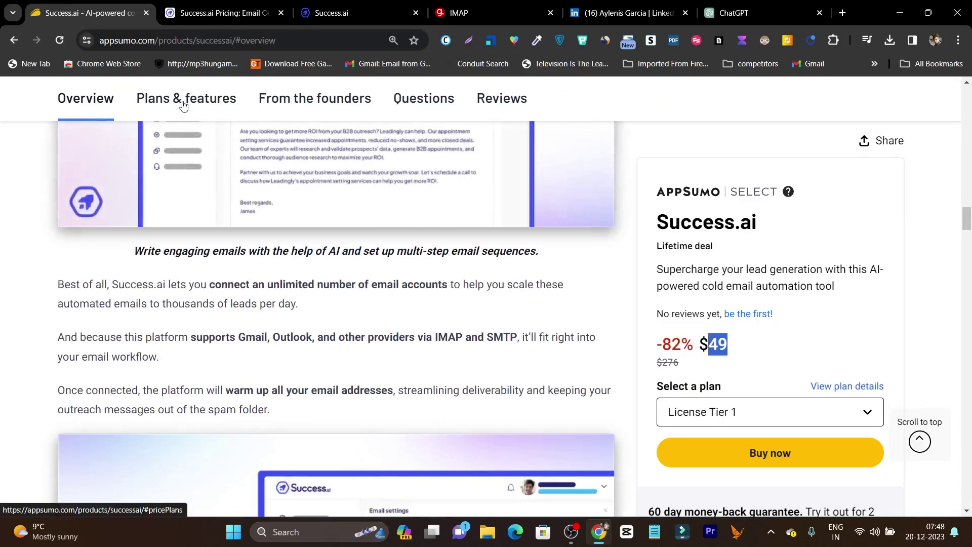
pyautogui.click(185, 103)
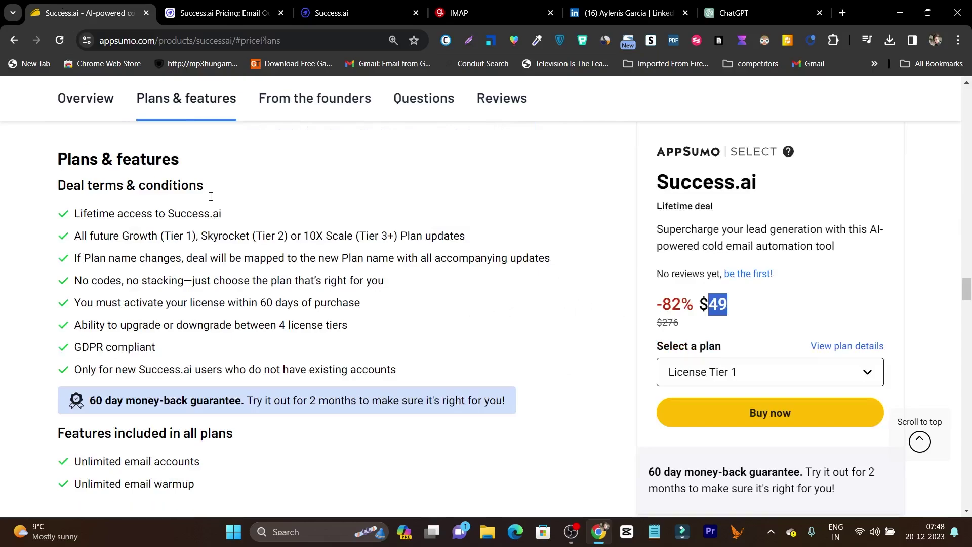
pyautogui.click(222, 12)
pyautogui.scroll(-3, 271, 226)
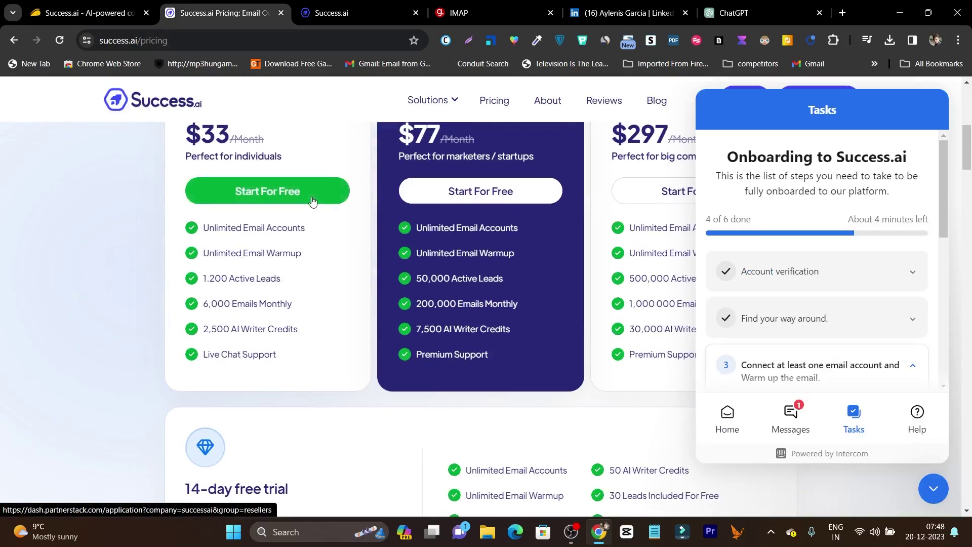
# - Return to the AppSumo page and compare the one-time prices and limits of License Tiers 1, 2 and 3
pyautogui.click(71, 12)
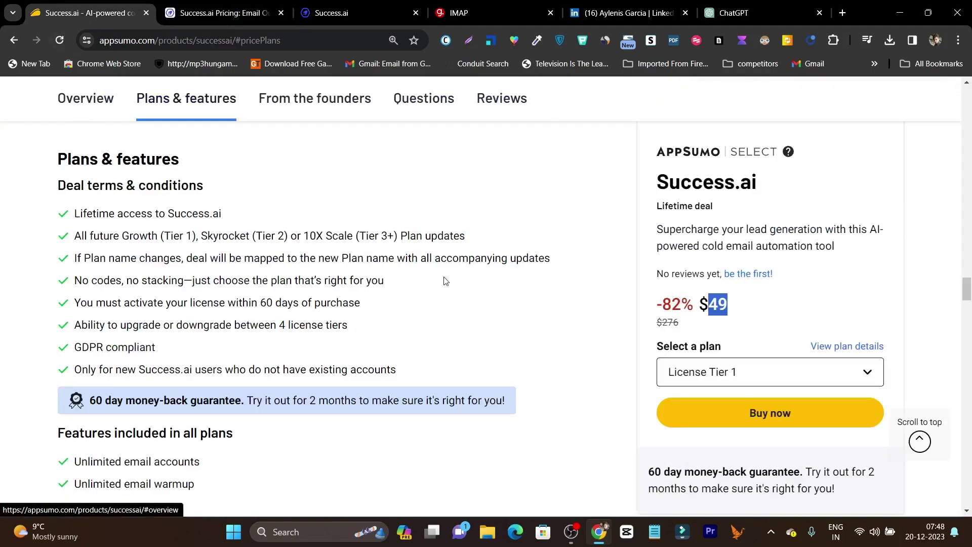
pyautogui.click(223, 13)
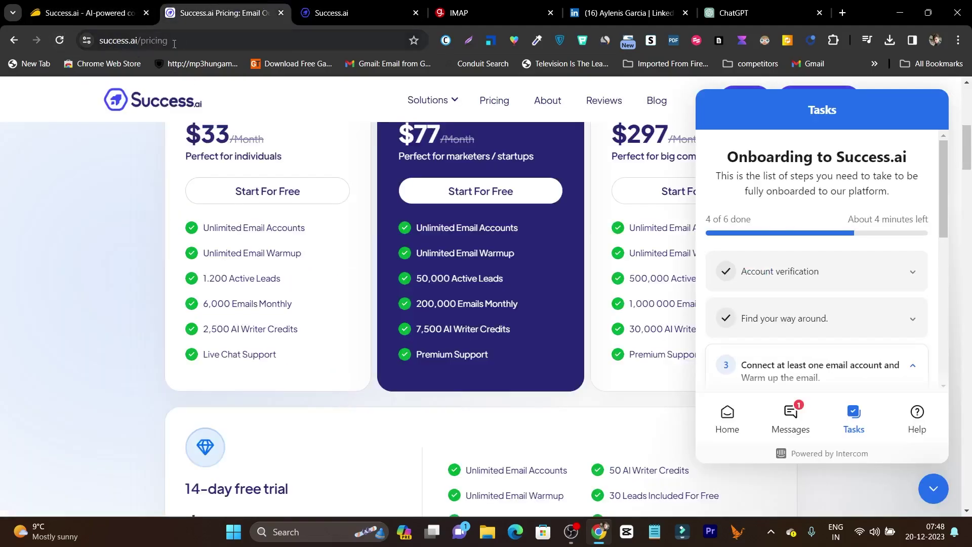
pyautogui.click(76, 11)
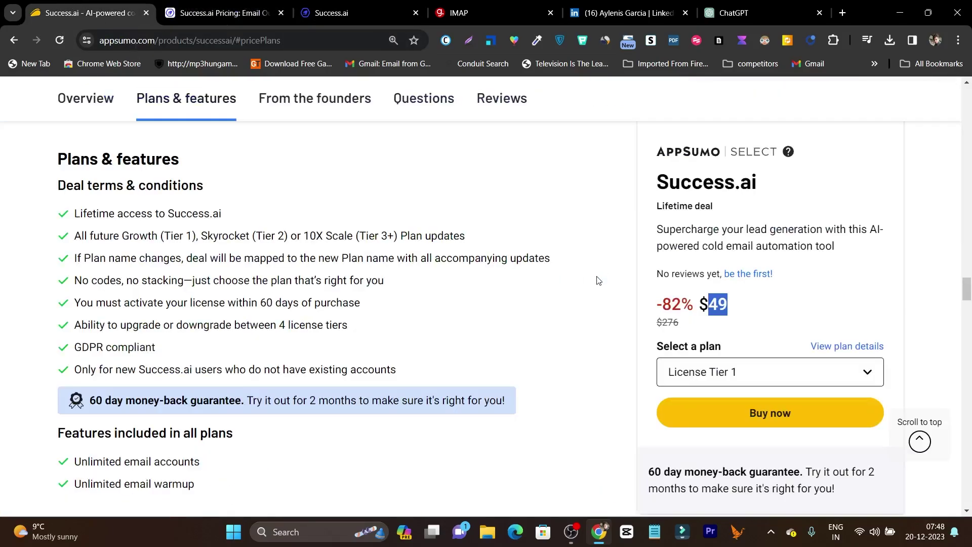
pyautogui.scroll(-8, 598, 281)
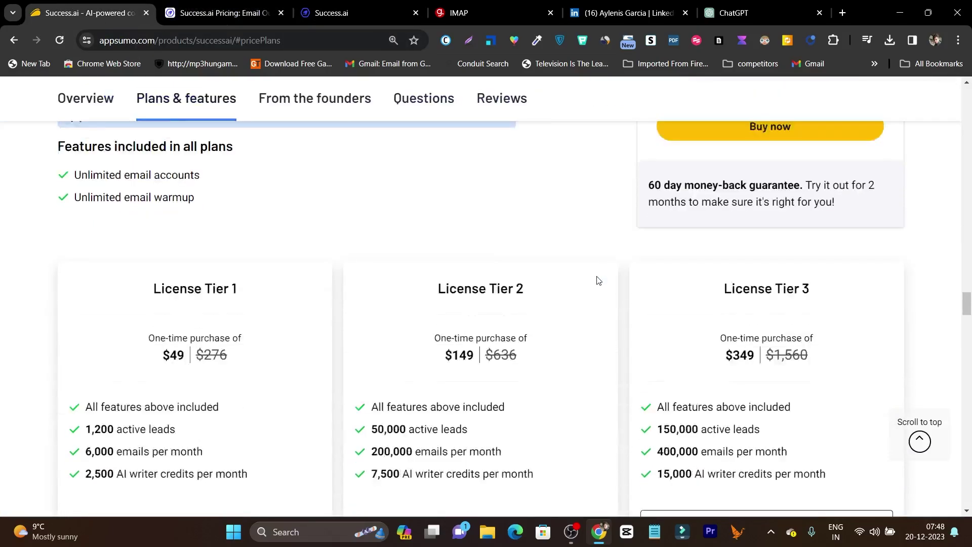
pyautogui.scroll(5, 324, 200)
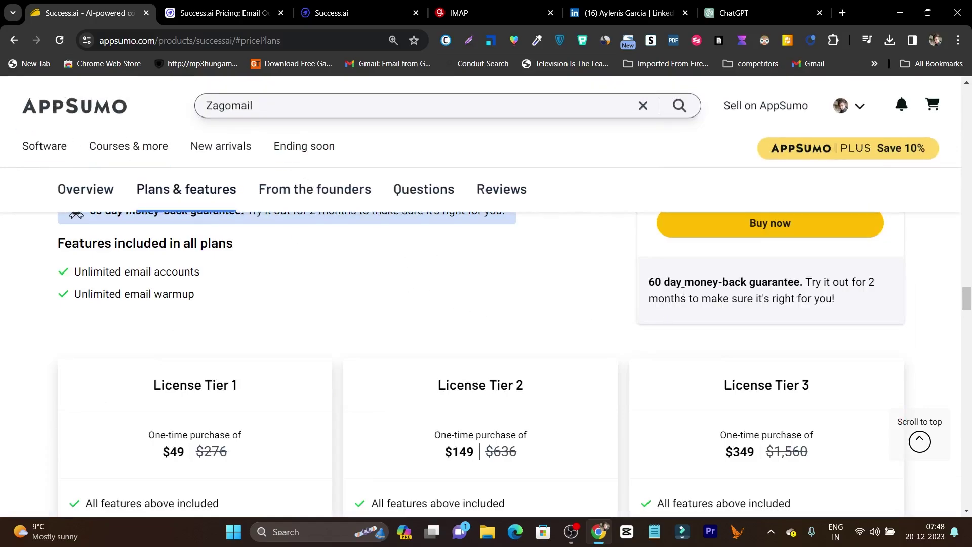
# - Switch to the Success.ai website, open its home page and examine the free trial terms listed under the headline
pyautogui.hotkey('ctrl', 'Tab')
pyautogui.scroll(7, 419, 302)
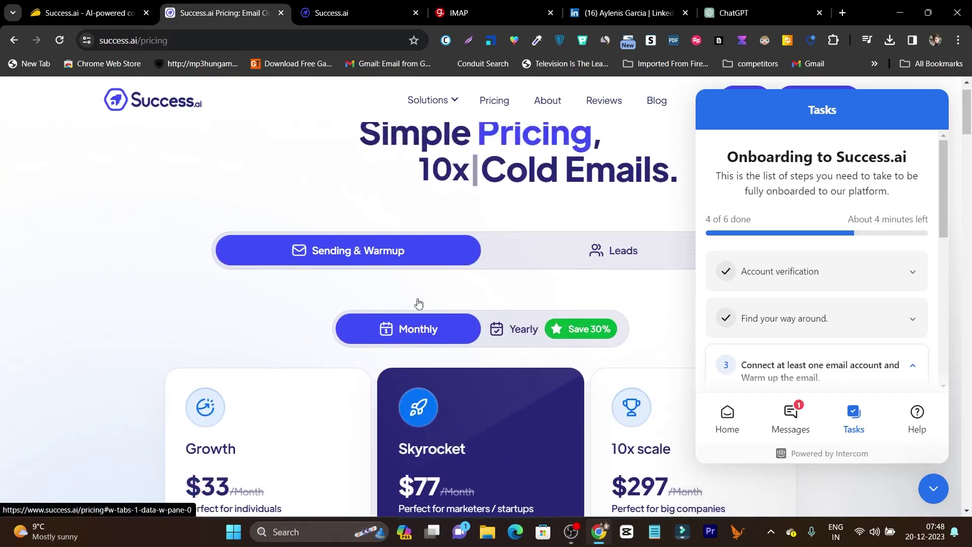
pyautogui.click(152, 100)
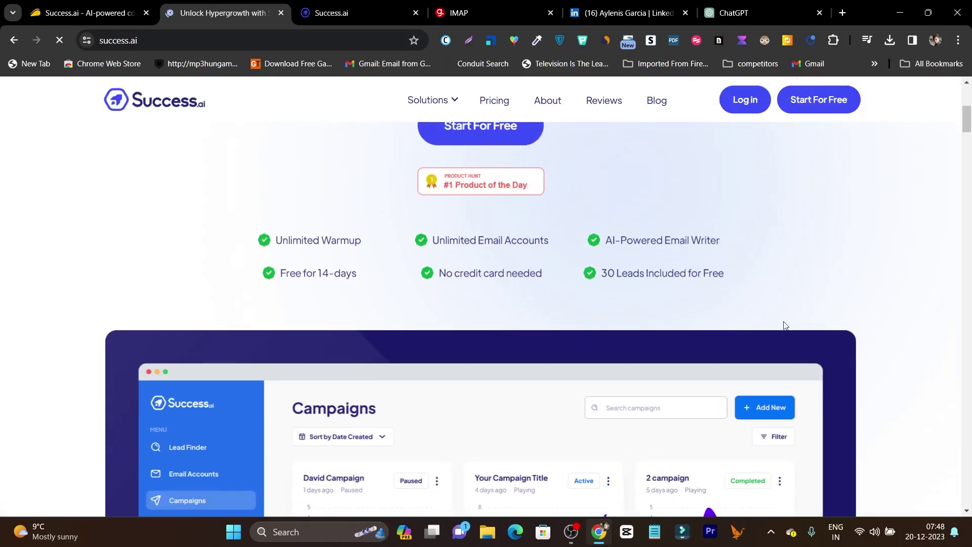
pyautogui.scroll(-2, 563, 318)
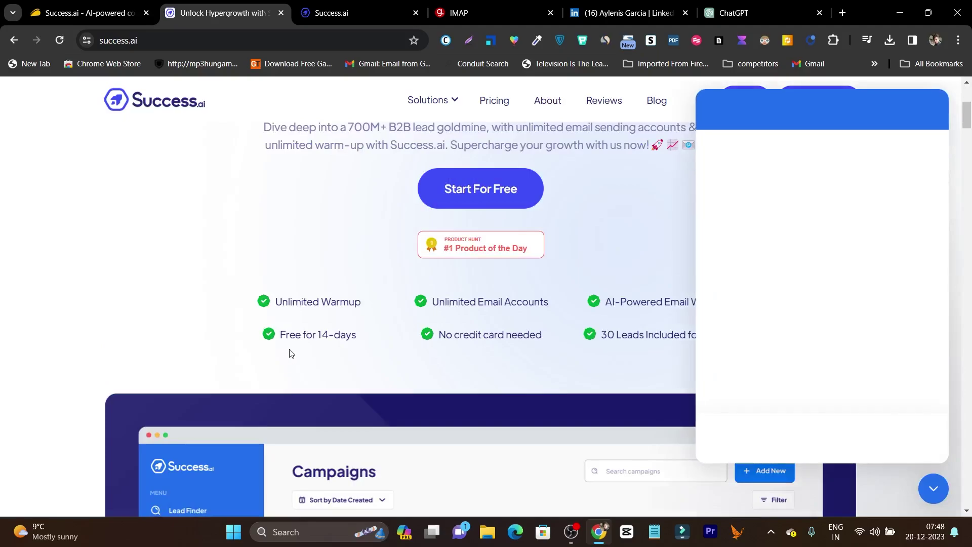
pyautogui.moveTo(282, 336); pyautogui.dragTo(458, 353)
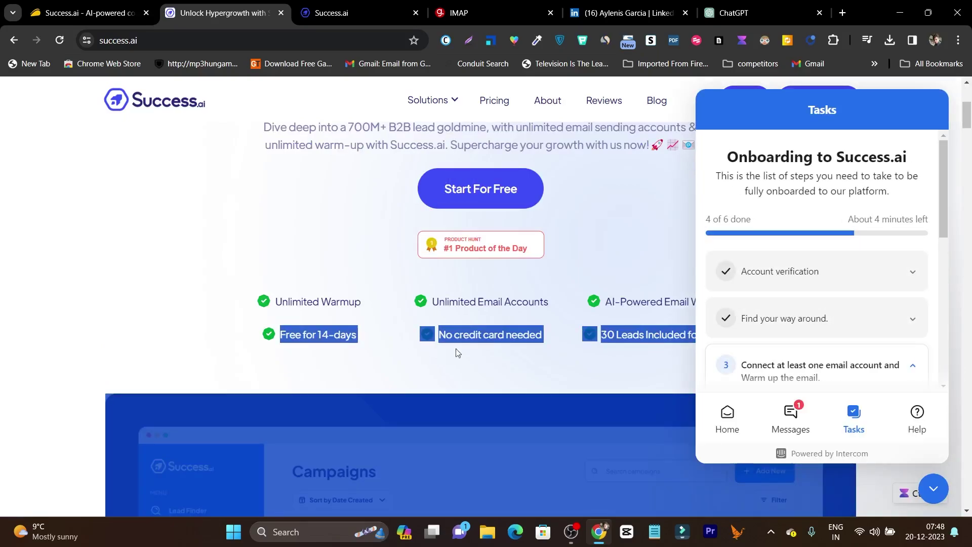
pyautogui.click(557, 346)
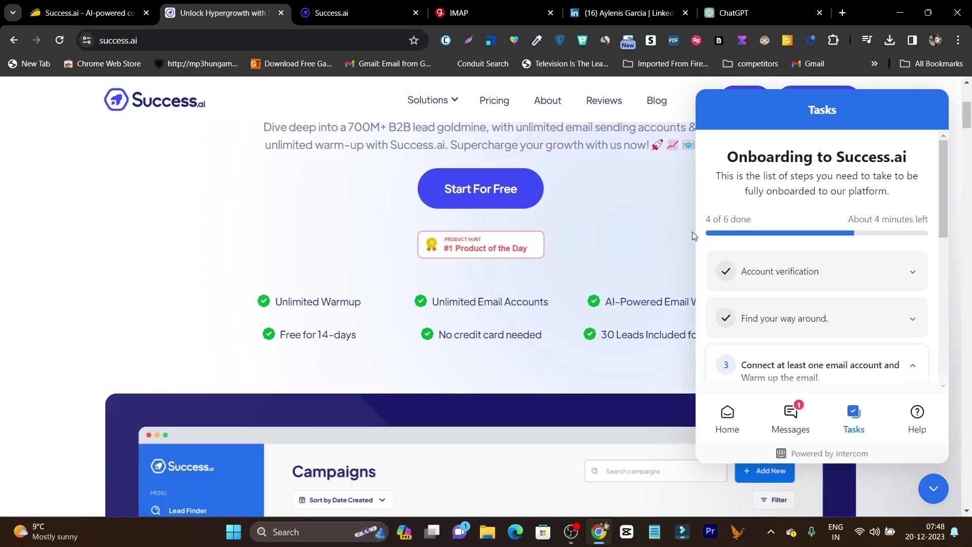
# - Close the onboarding tasks chat panel on the Success.ai home page and switch back to the AppSumo deal page
pyautogui.click(932, 490)
pyautogui.scroll(5, 270, 238)
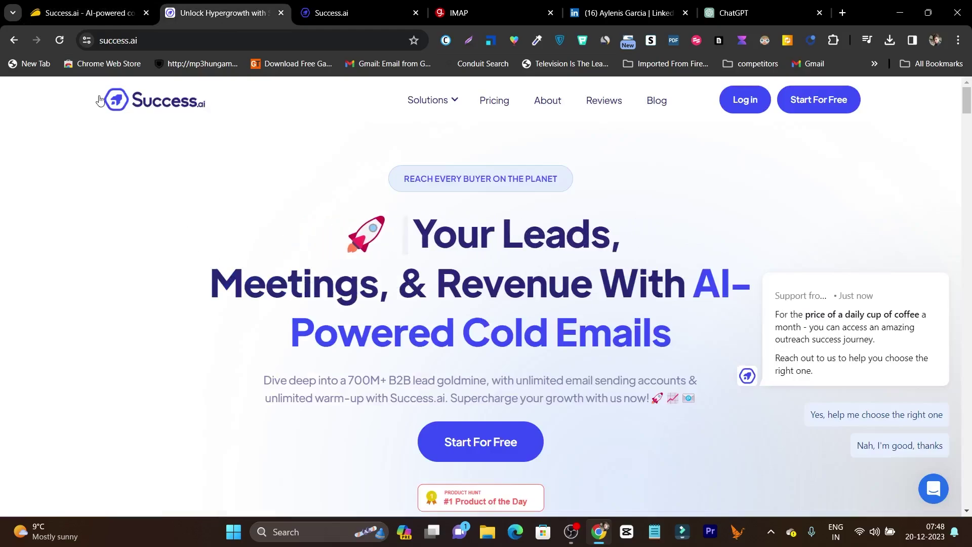
pyautogui.click(56, 4)
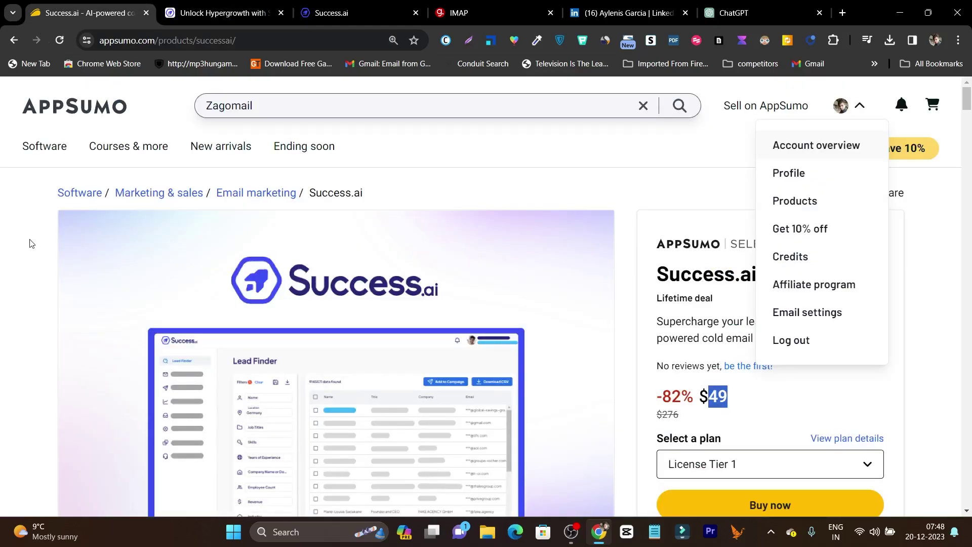